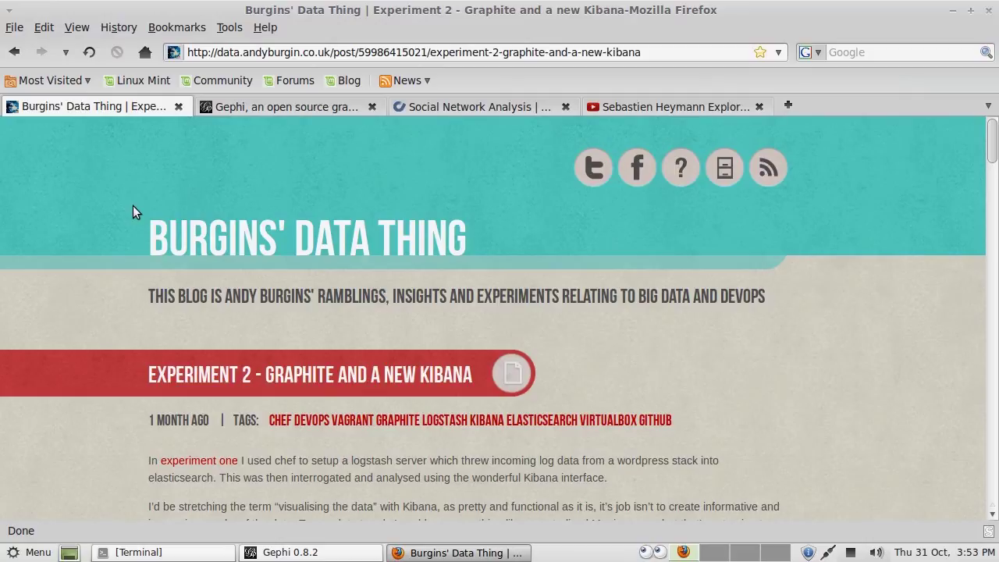
Step: Read through the blog post on Graphite and Kibana, examining the grok filter configuration and the Kibana dashboard image
scroll(308, 259, "down", 7)
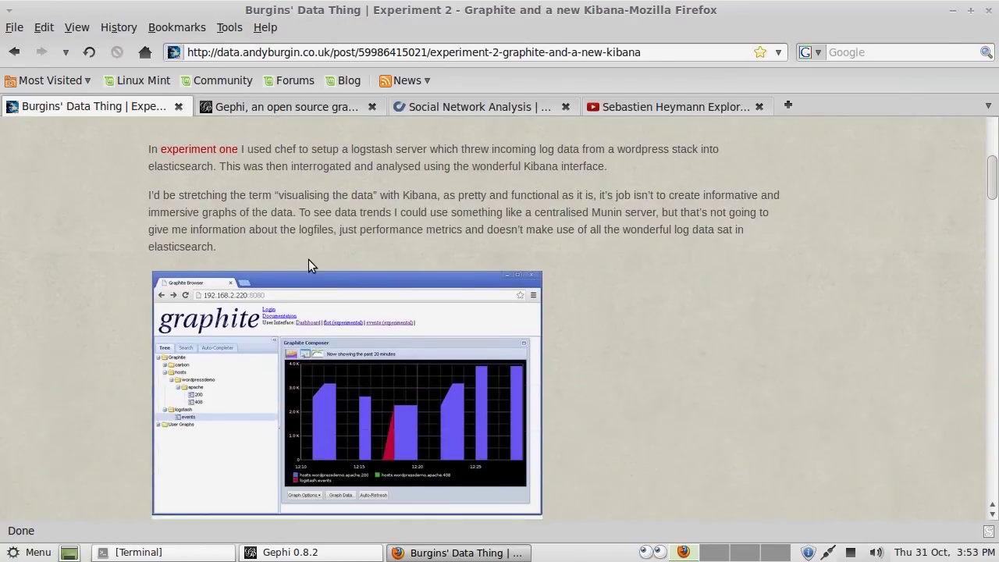
scroll(308, 265, "down", 14)
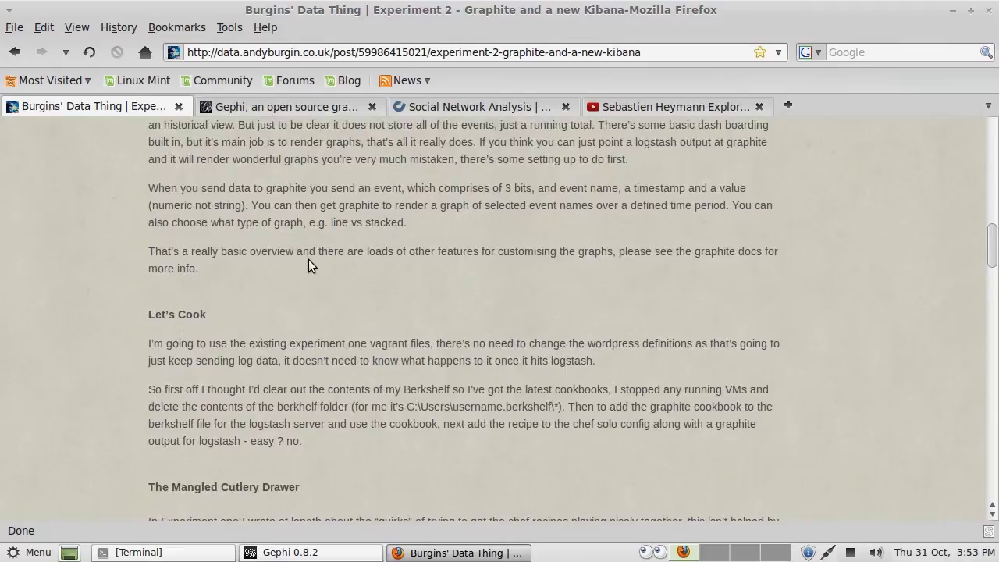
scroll(308, 261, "down", 20)
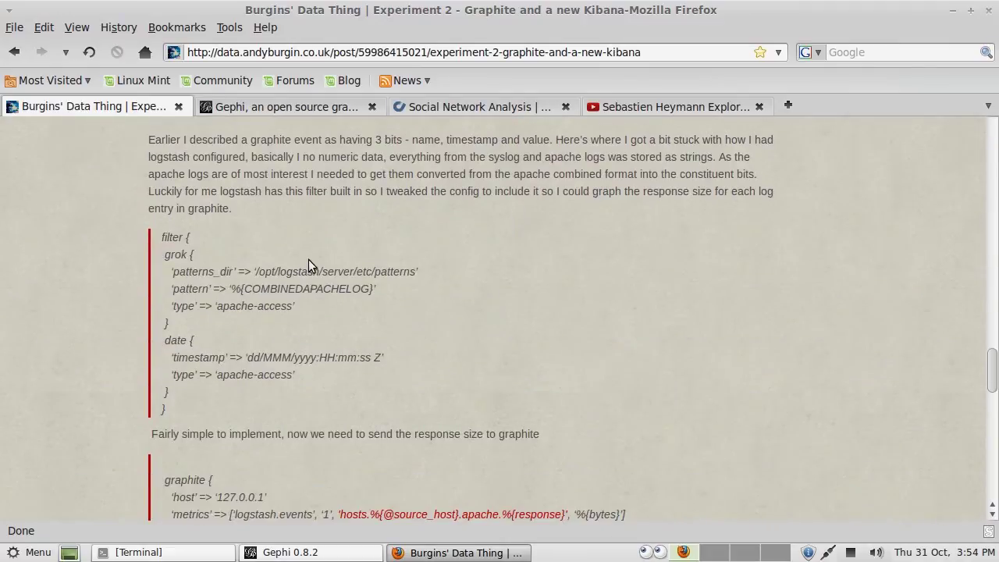
scroll(309, 259, "down", 1)
left_click_drag(324, 269, 166, 228)
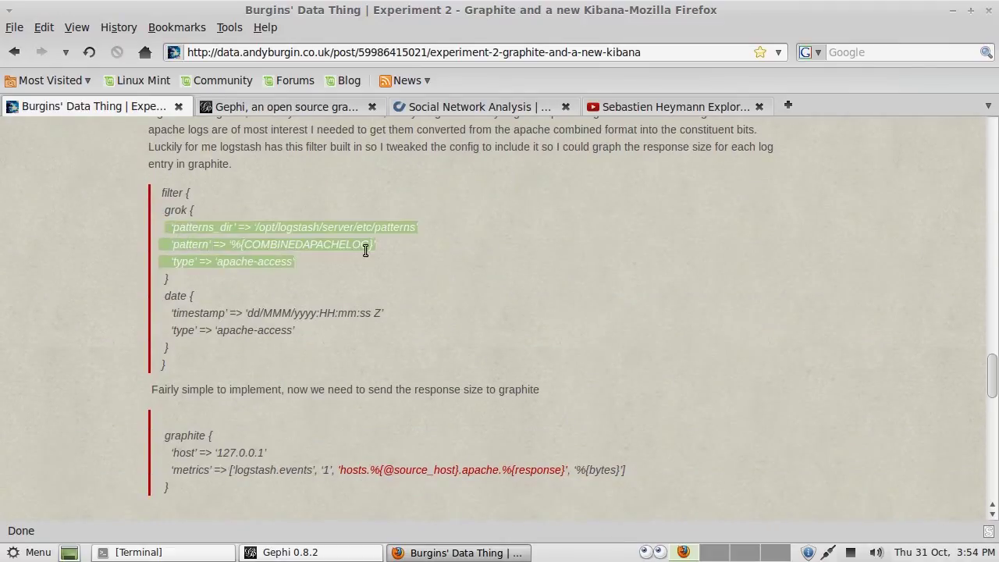
left_click(460, 263)
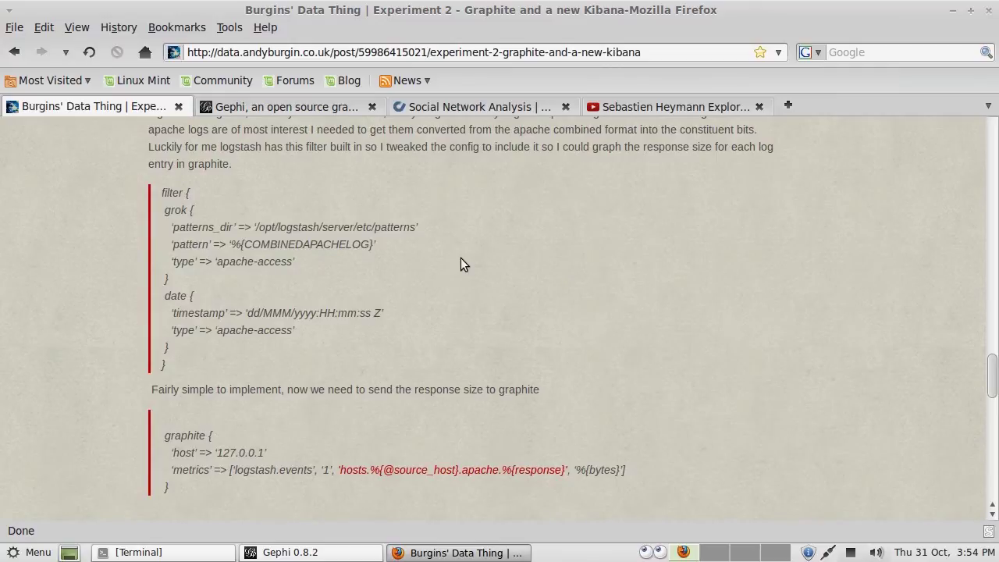
scroll(460, 264, "up", 2)
scroll(460, 258, "up", 6)
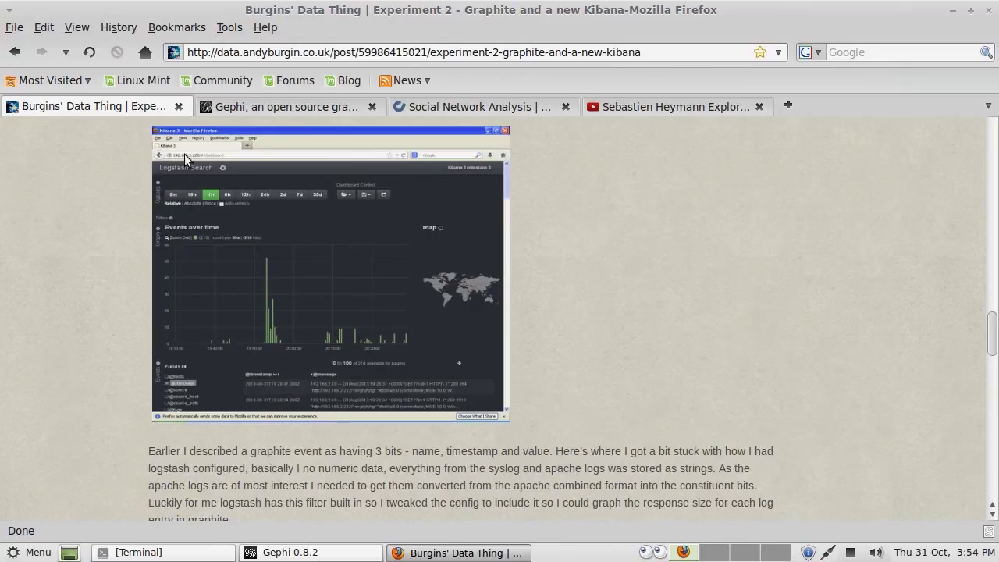
Step: Close the blog post and look over the Gephi homepage, the Coursera Social Network Analysis course and the Gephi lecture video page
left_click(178, 106)
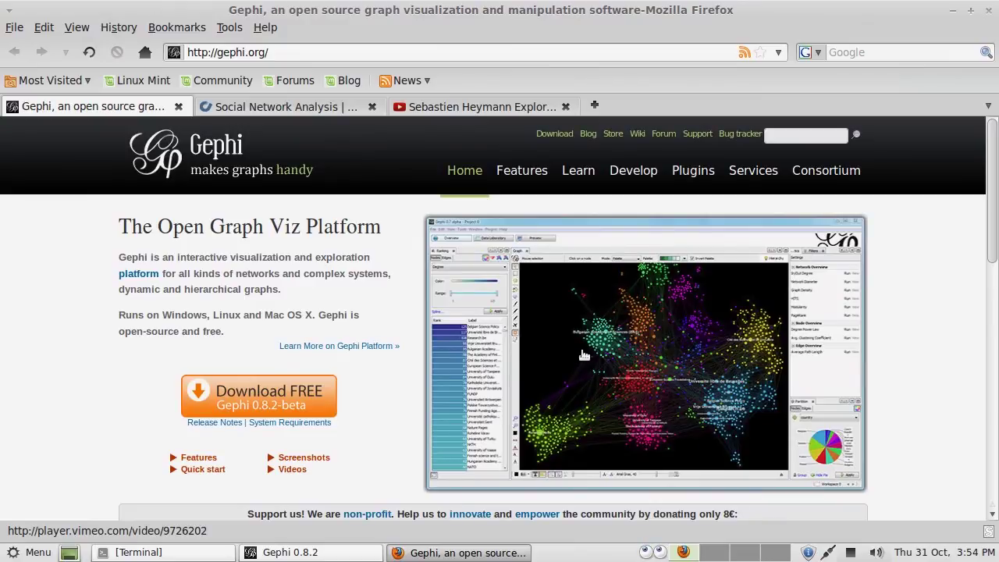
left_click(179, 106)
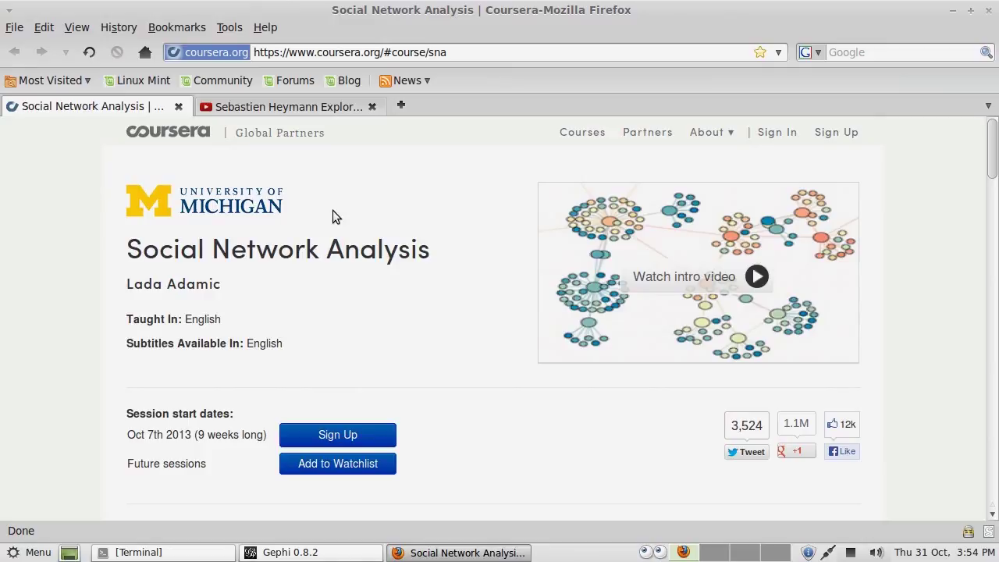
scroll(337, 218, "down", 4)
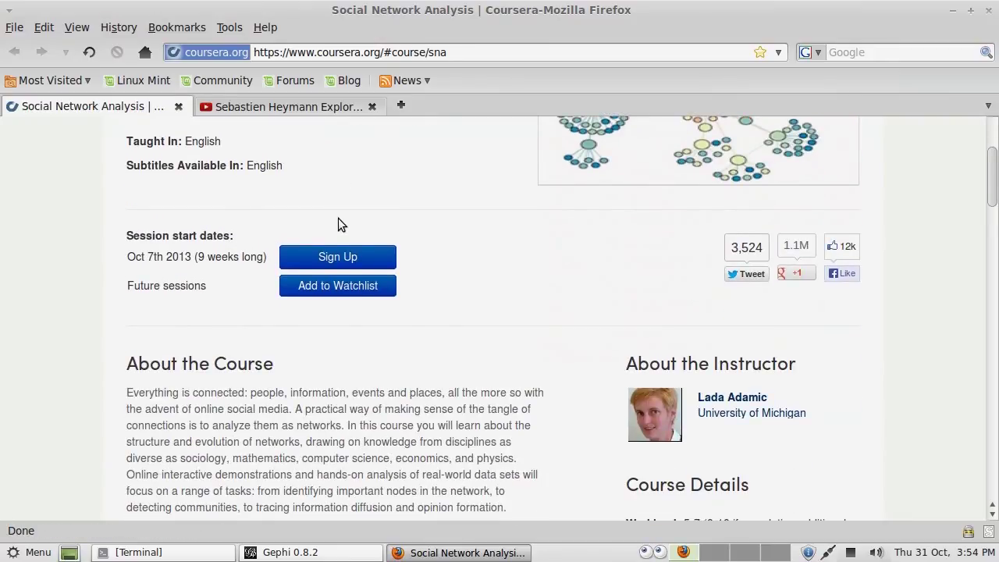
left_click(180, 108)
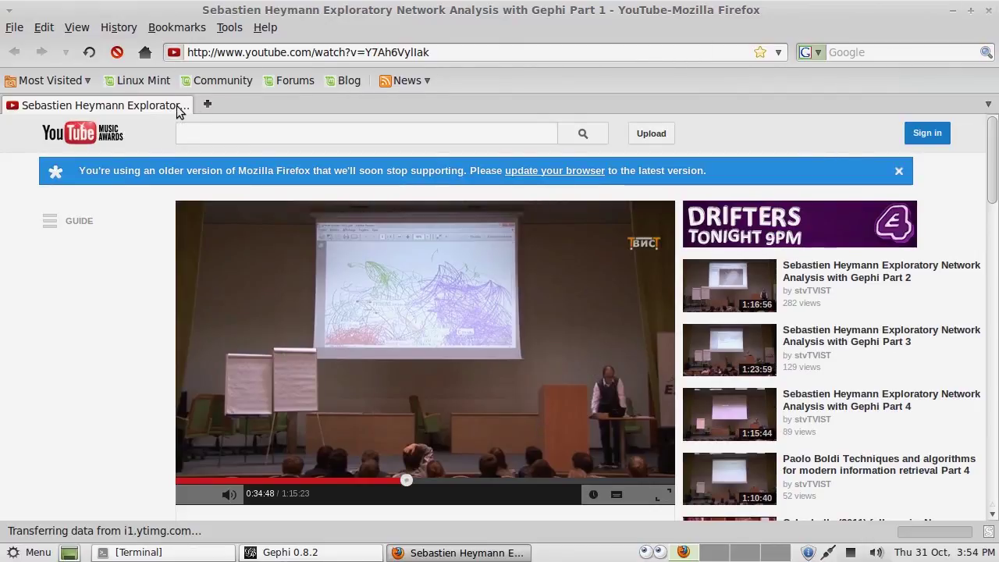
Step: Close the browser to switch to Gephi and import the recent logstash.gexf file as a new directed graph
left_click(987, 11)
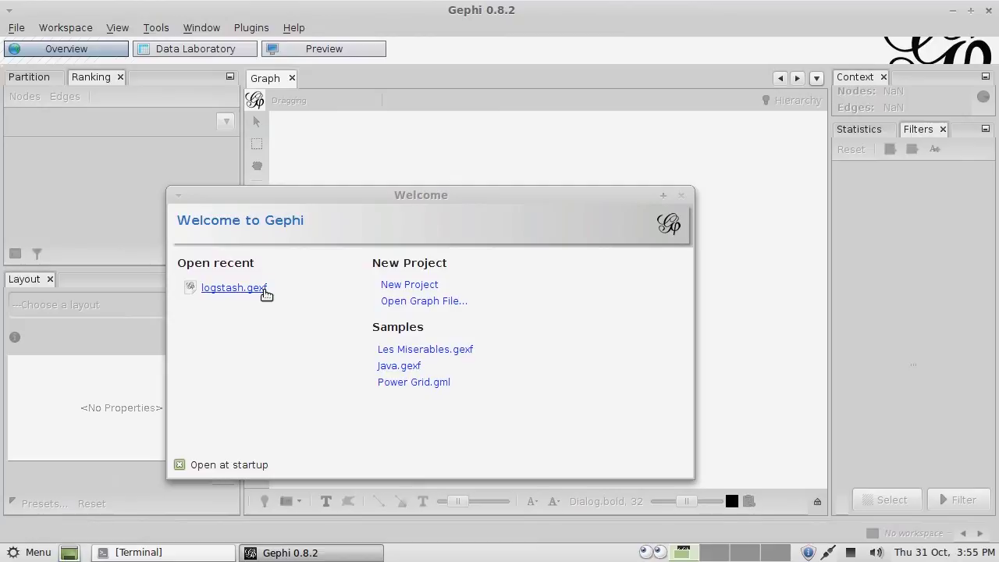
left_click(265, 290)
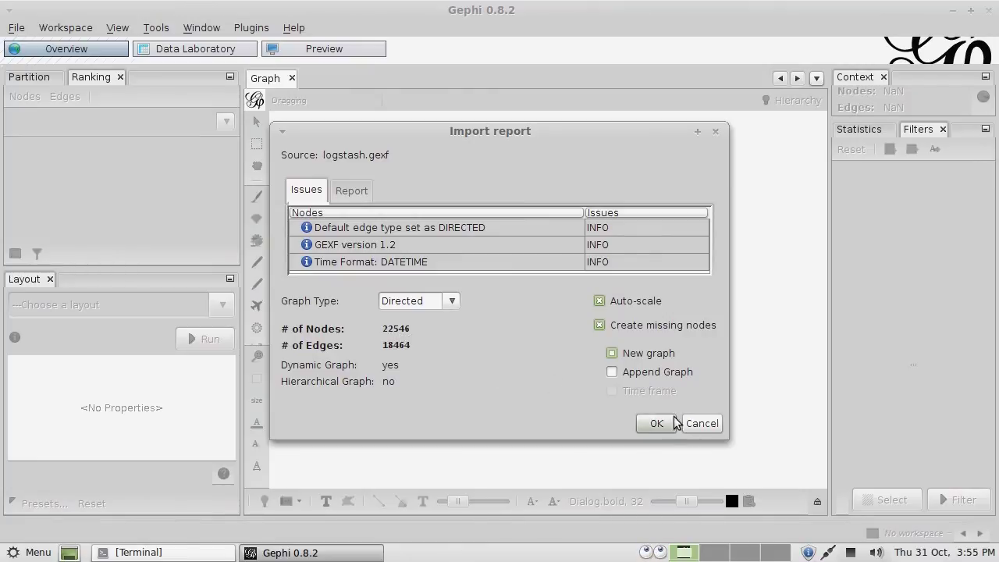
left_click(655, 424)
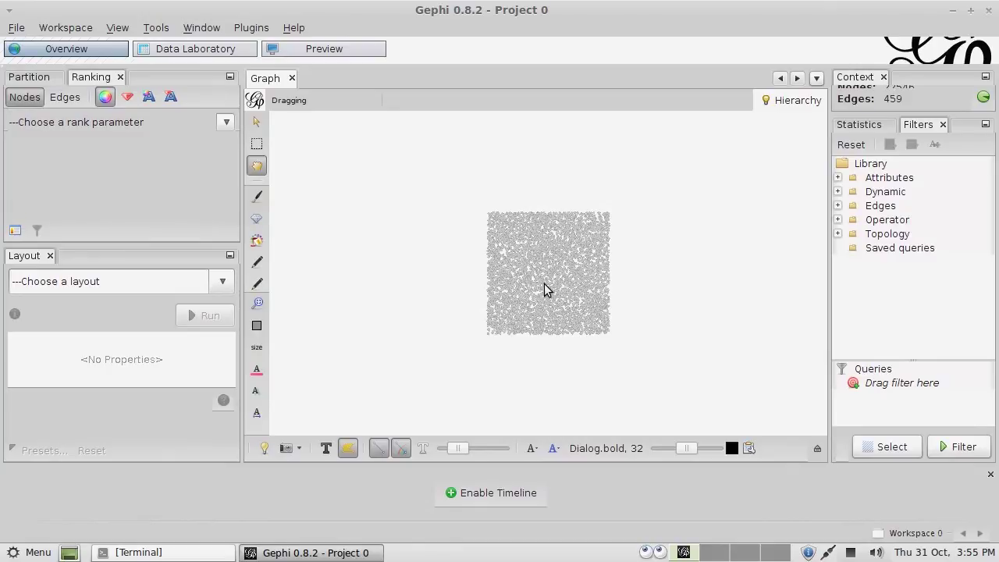
Step: Examine the node data by widening the message column and sorting by clientip and request, and view the edges table
left_click(184, 50)
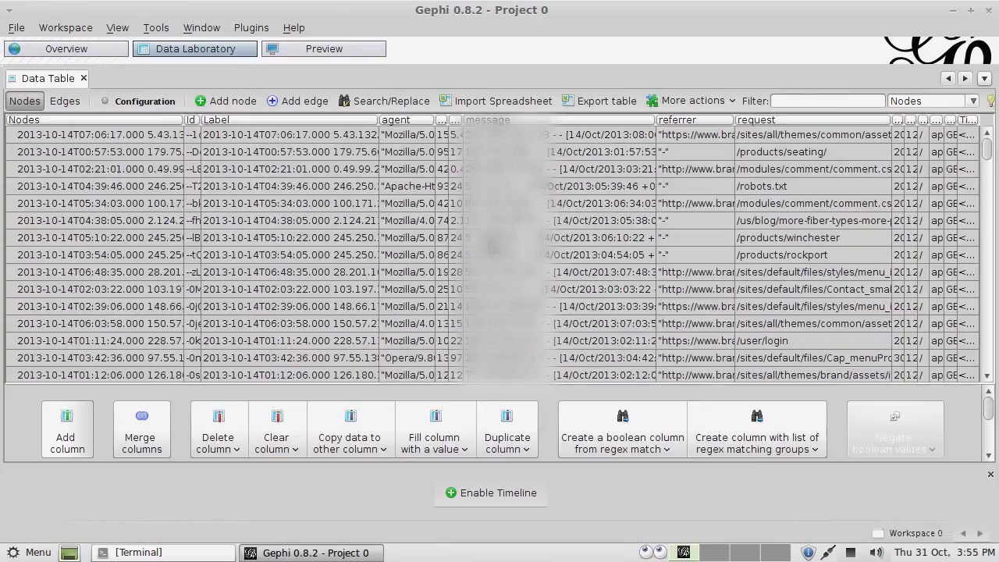
double_click(651, 123)
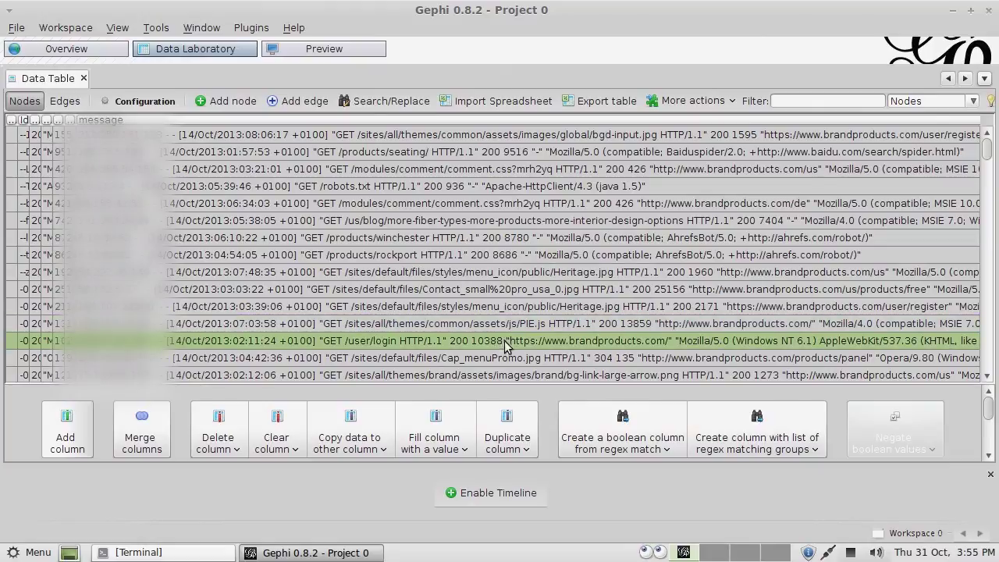
double_click(70, 119)
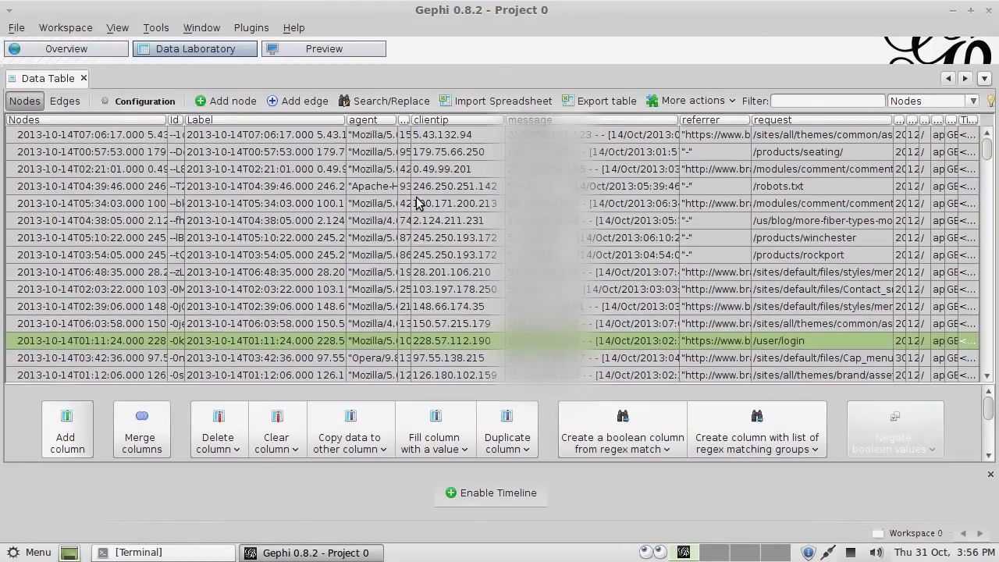
left_click(478, 118)
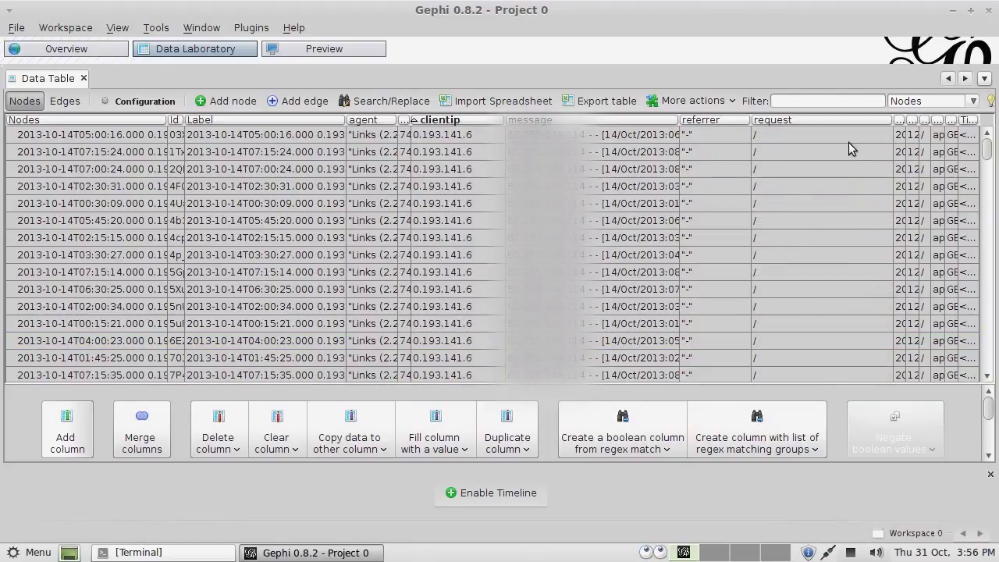
left_click(812, 121)
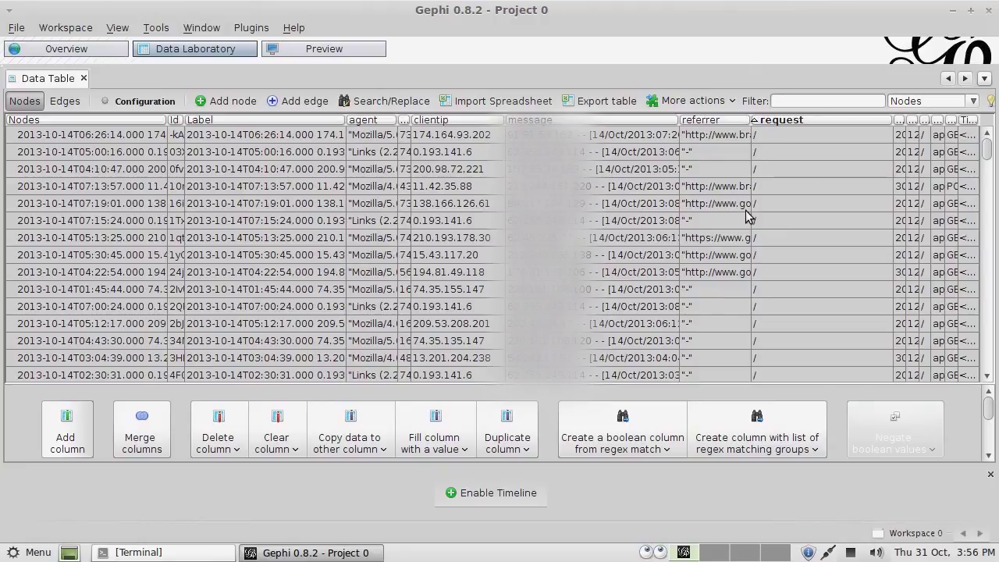
left_click(65, 102)
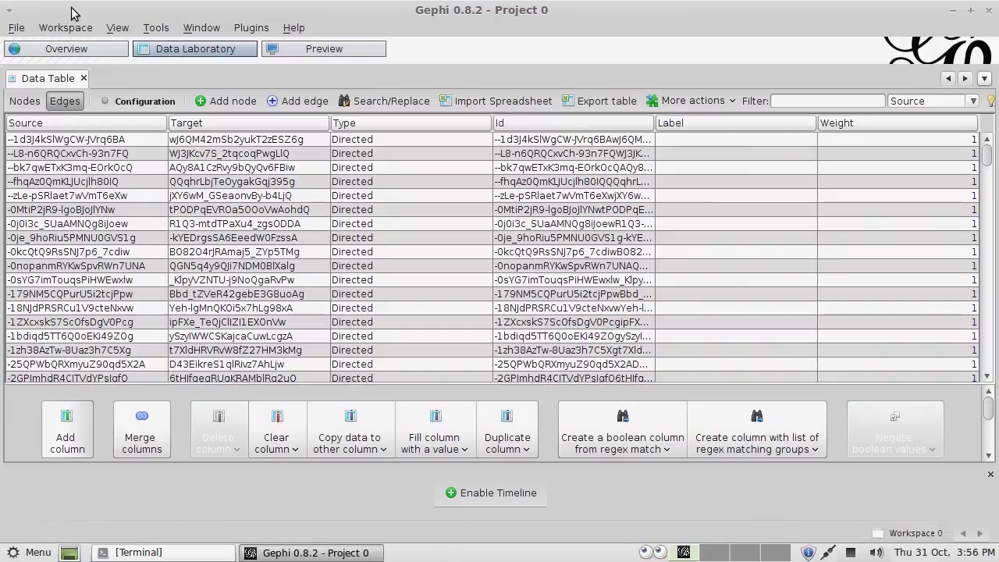
Step: Return to the graph overview and colour the nodes by the clientip partition
left_click(70, 48)
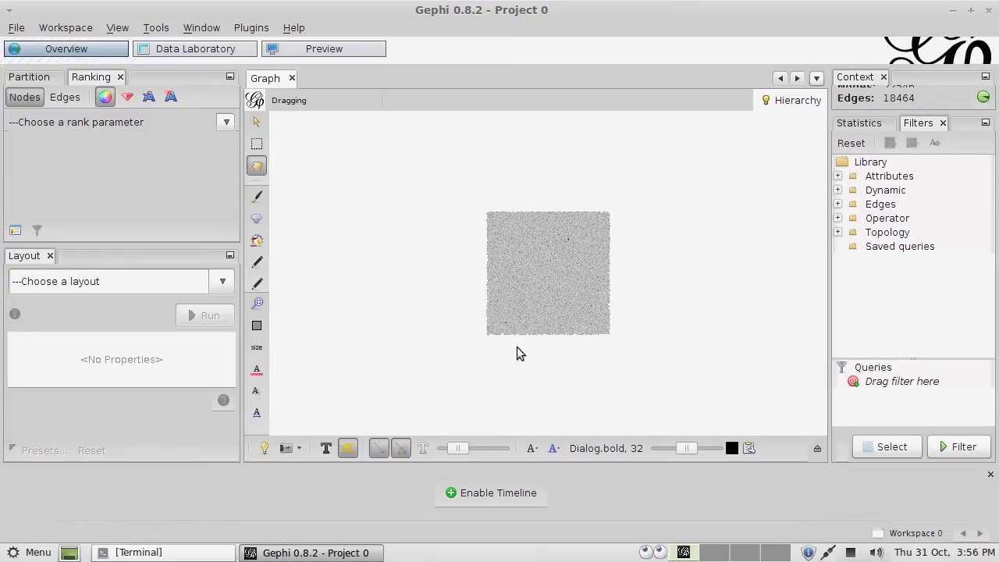
left_click(36, 78)
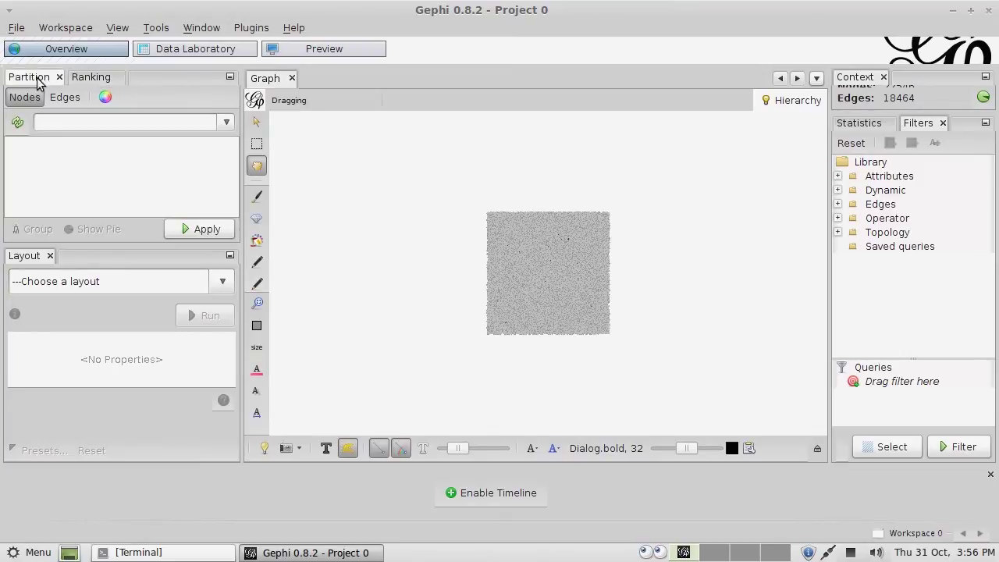
left_click(105, 97)
left_click(18, 122)
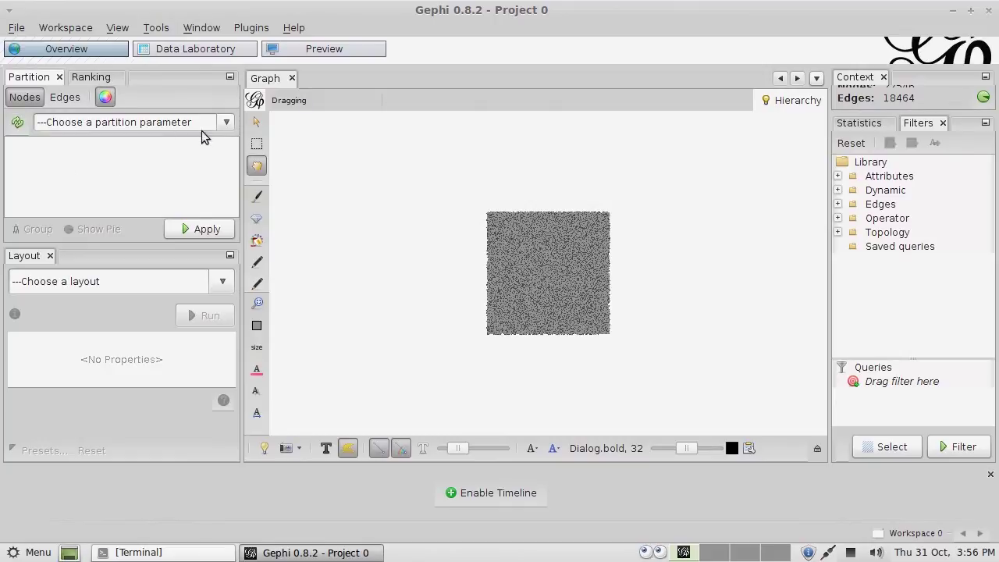
left_click(226, 123)
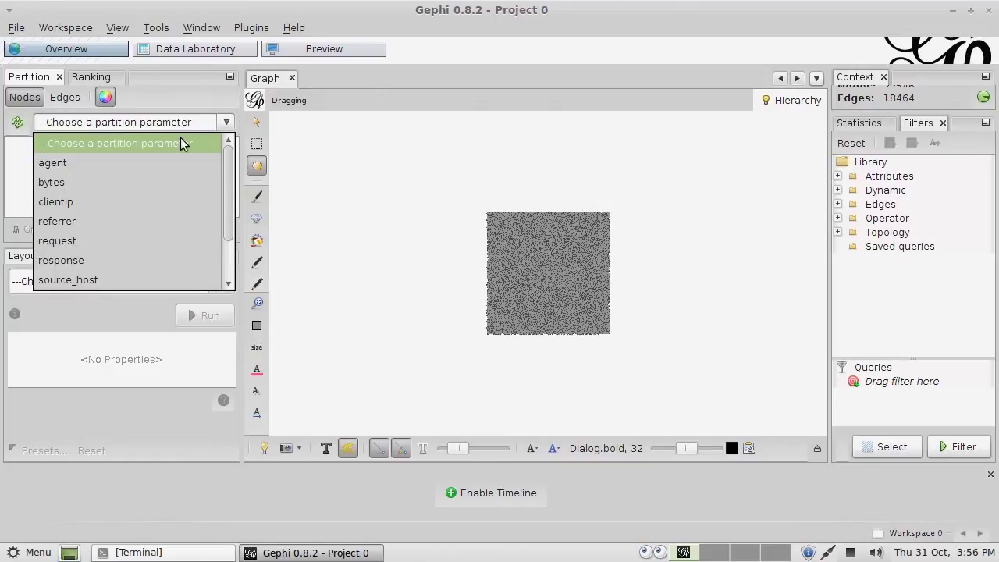
left_click(67, 203)
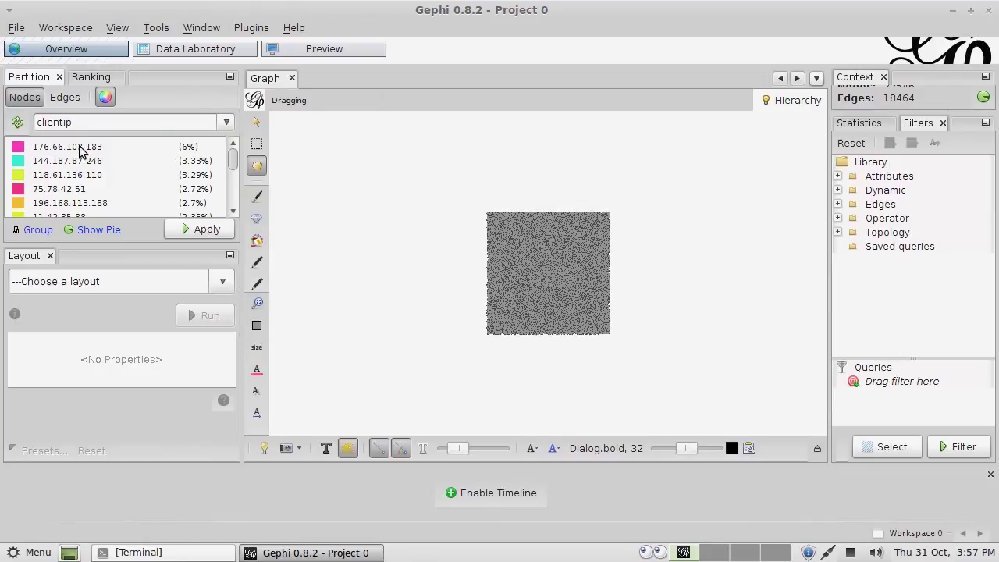
left_click(200, 235)
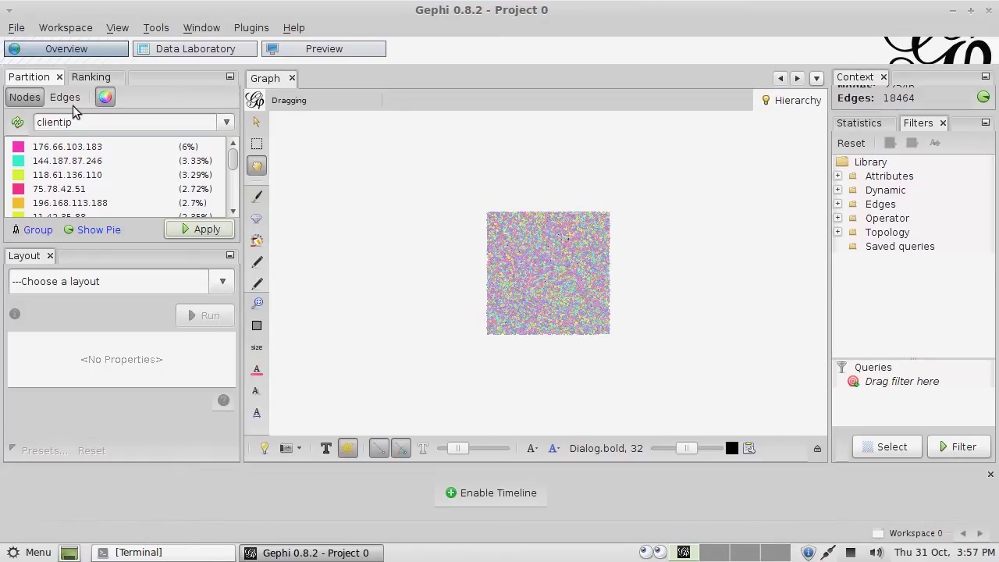
Step: Rank node size by bytes from 15 to 50 with automatic applying enabled, and switch the graph background to black
left_click(91, 77)
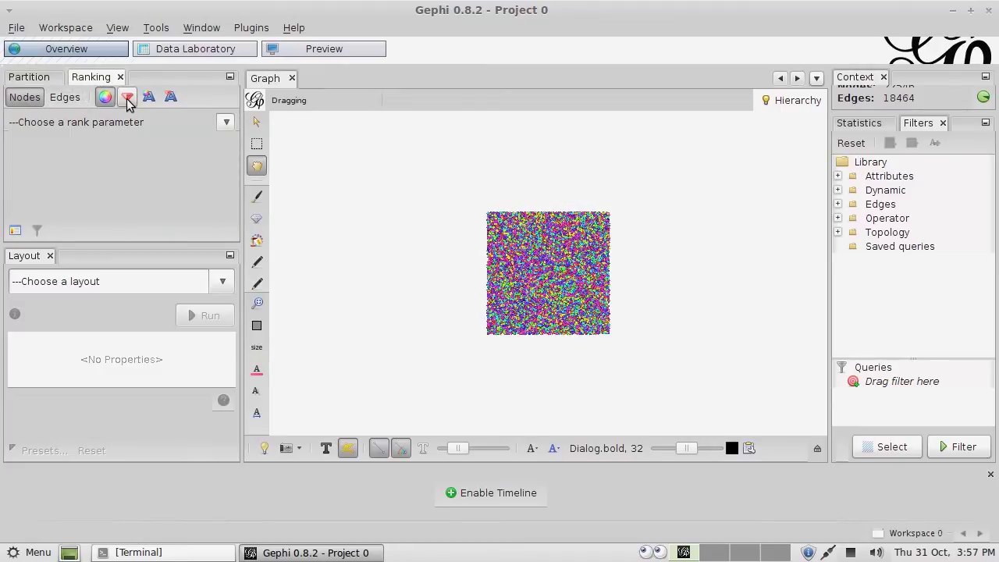
left_click(127, 96)
left_click(225, 124)
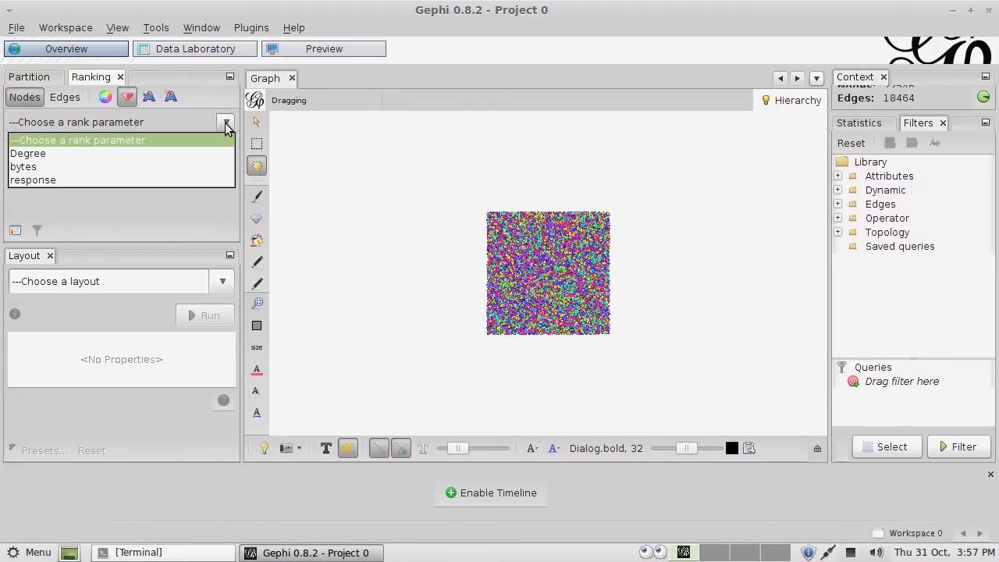
left_click(34, 165)
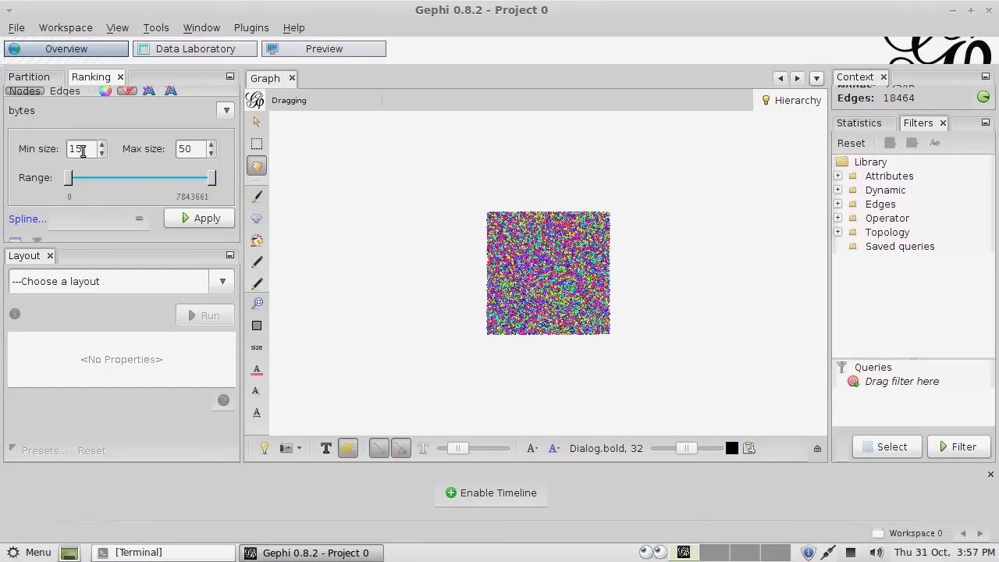
left_click(201, 218)
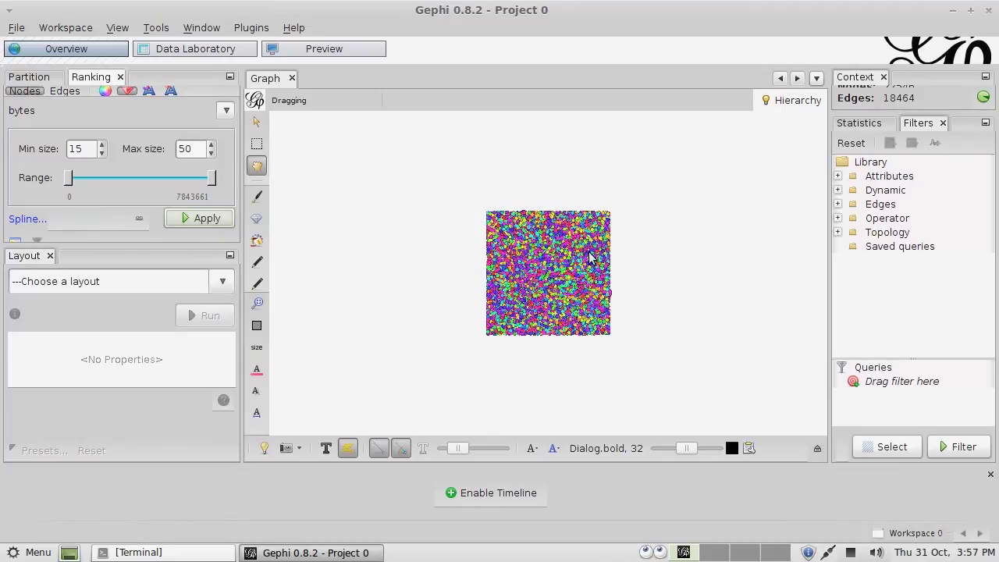
left_click(138, 219)
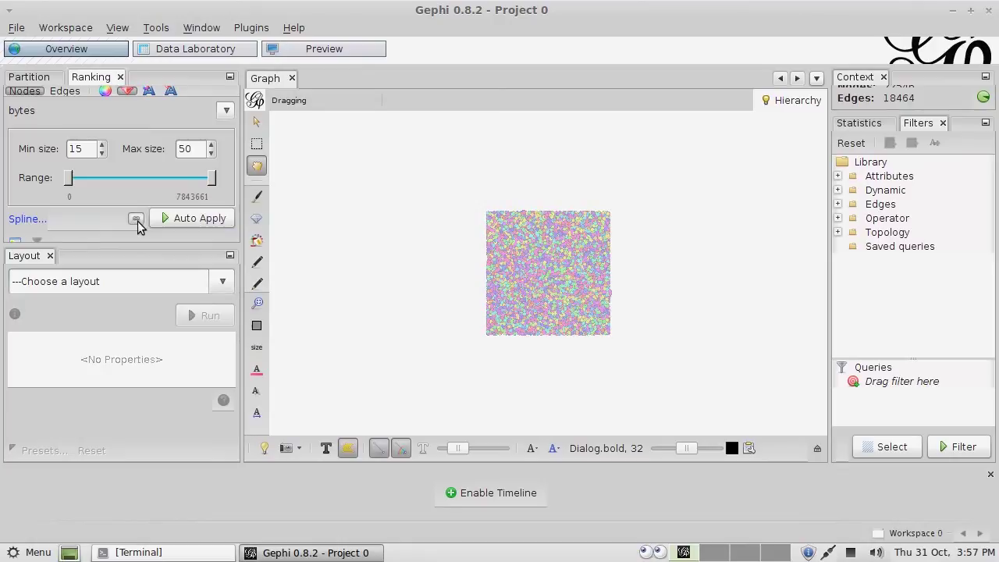
left_click(263, 449)
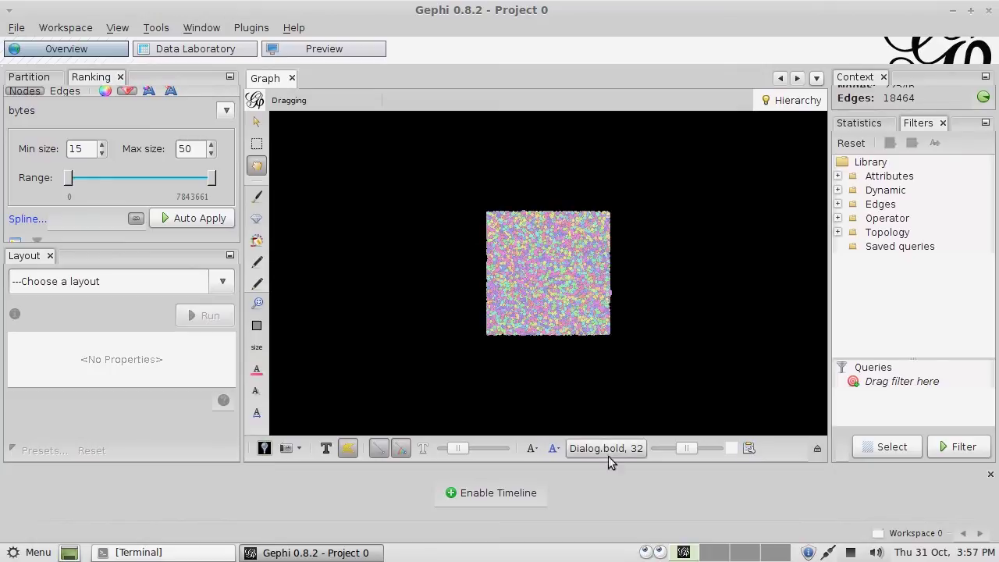
Step: Enable the timeline, narrow its window to a short interval, and shift that window to between 0 and 1
left_click(490, 493)
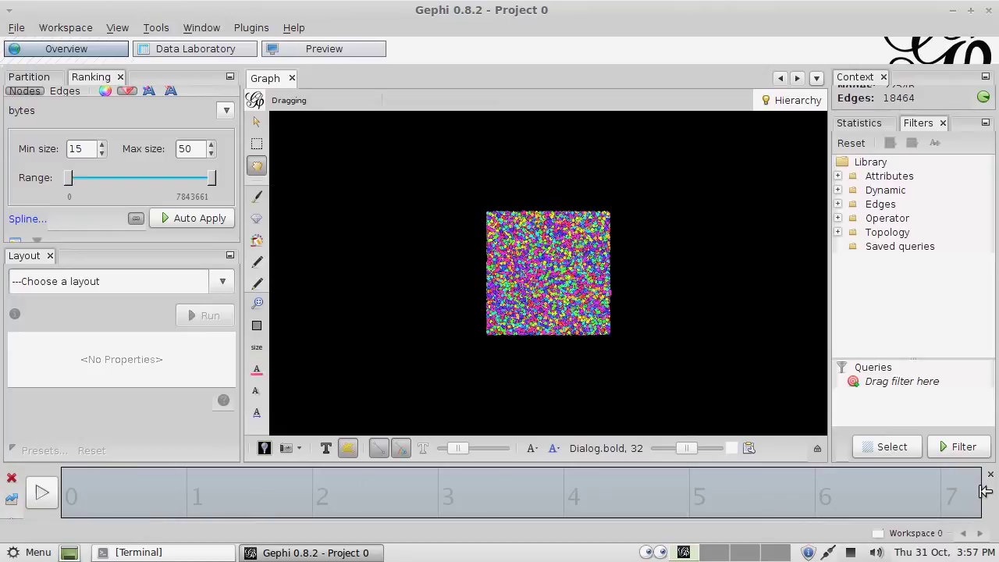
left_click_drag(985, 490, 858, 489)
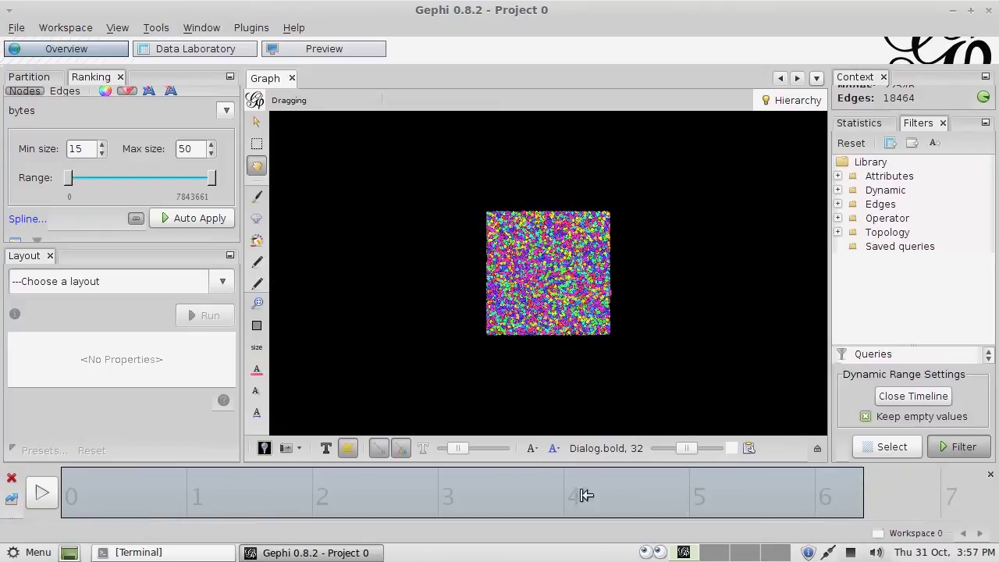
left_click_drag(585, 495, 88, 491)
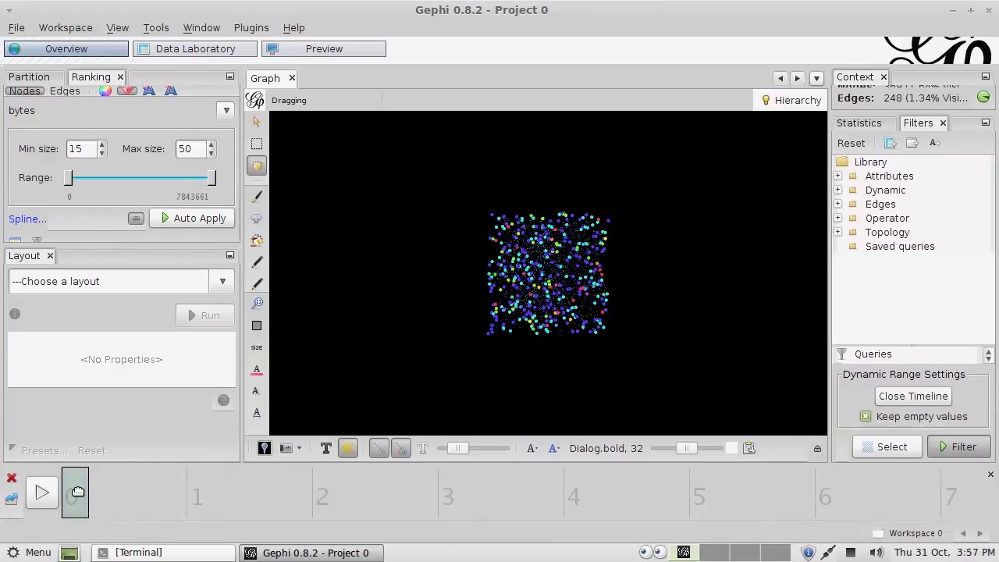
left_click_drag(78, 491, 168, 492)
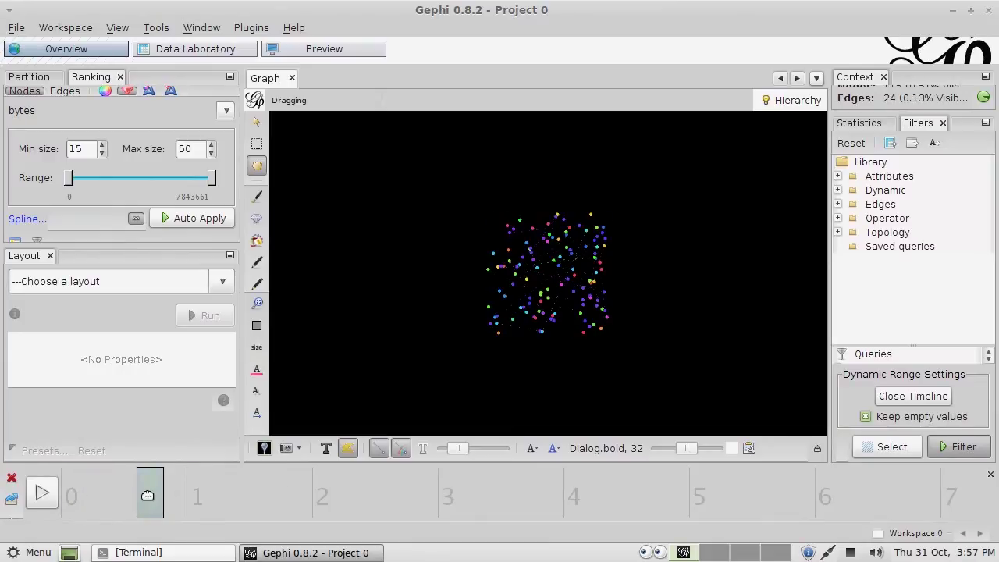
Step: Shift the timeline window forward and settle it as a slightly narrower interval around mark 1
left_click_drag(148, 492, 207, 506)
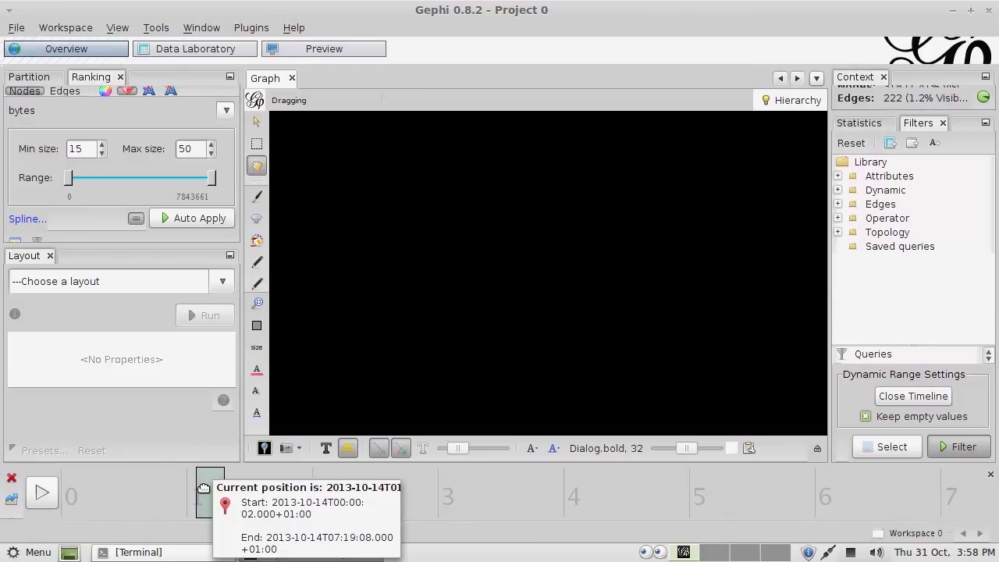
left_click_drag(208, 488, 216, 488)
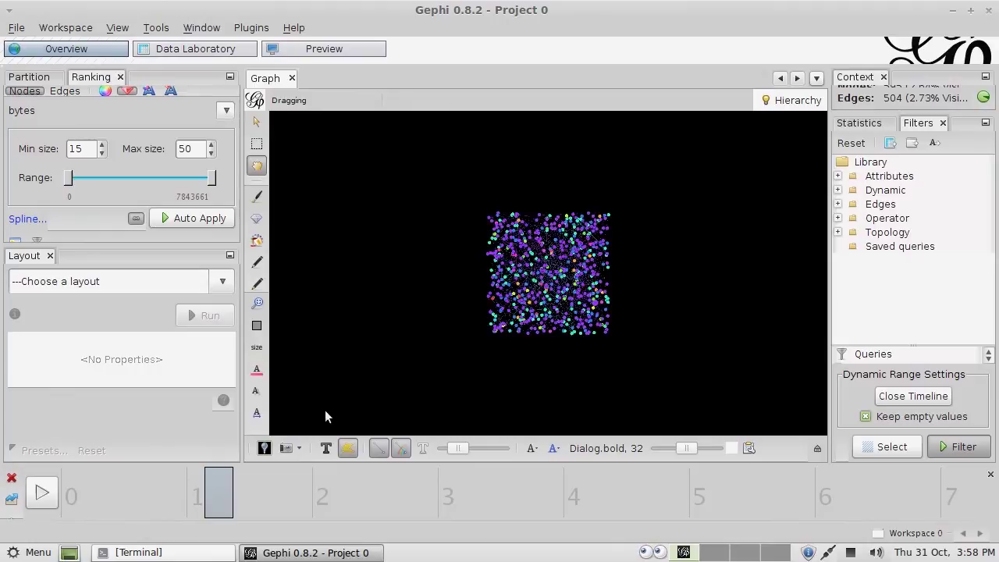
mouse_move(217, 492)
left_mouse_down()
mouse_move(328, 491)
mouse_move(206, 494)
left_mouse_up()
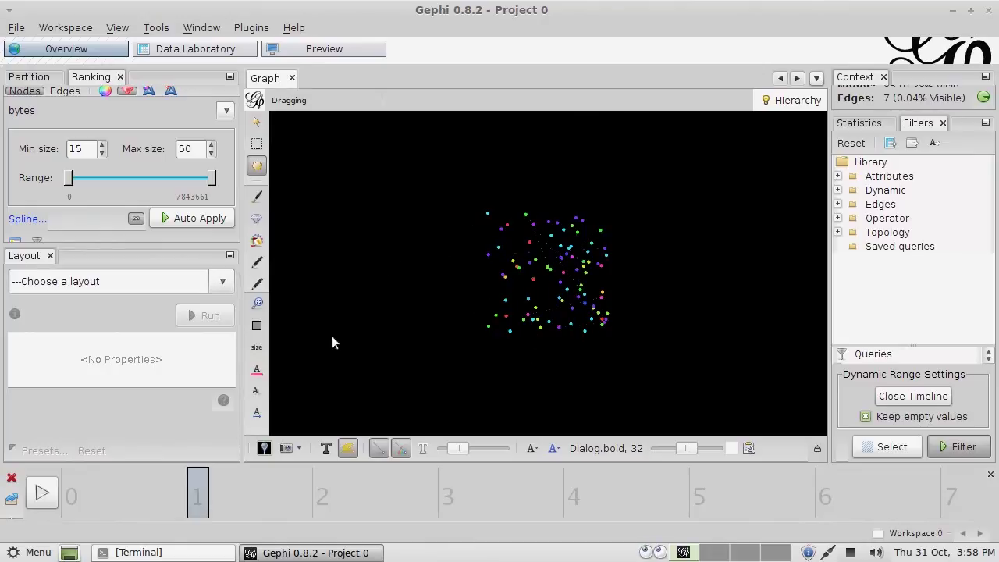
Step: Choose the ForceAtlas 2 layout, run it on the visible nodes until they spread out, and stop it
left_click(222, 281)
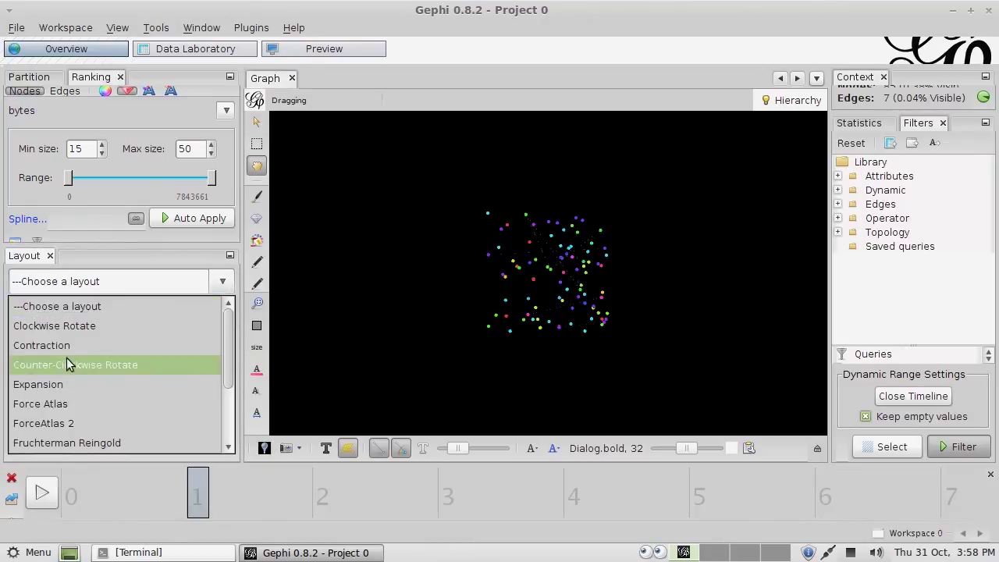
left_click(82, 422)
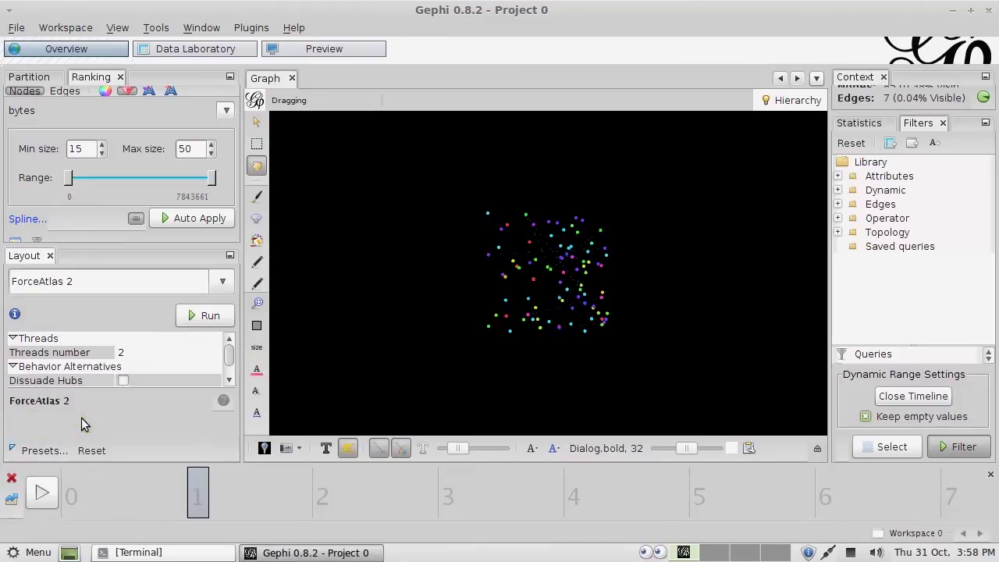
left_click(207, 320)
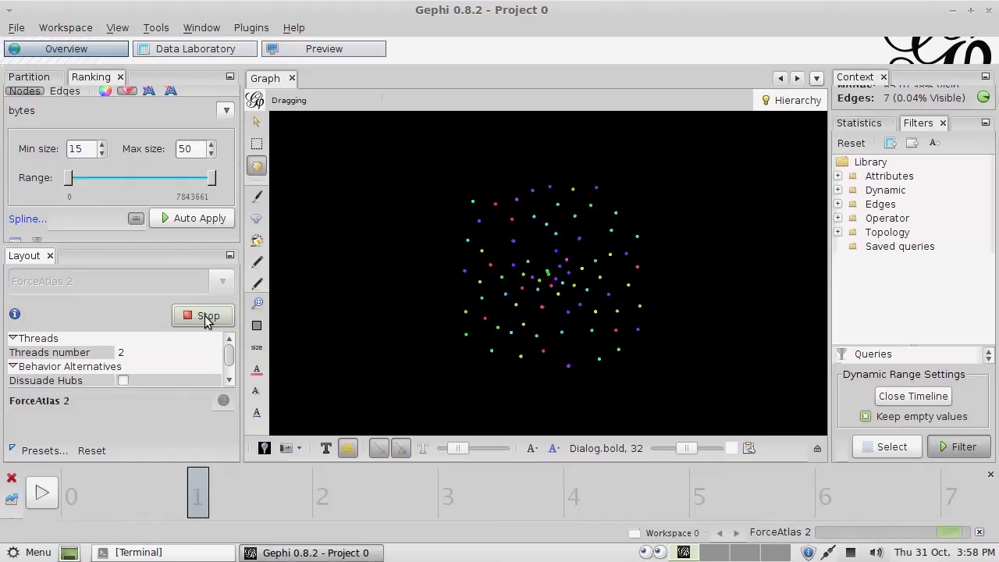
left_click(207, 320)
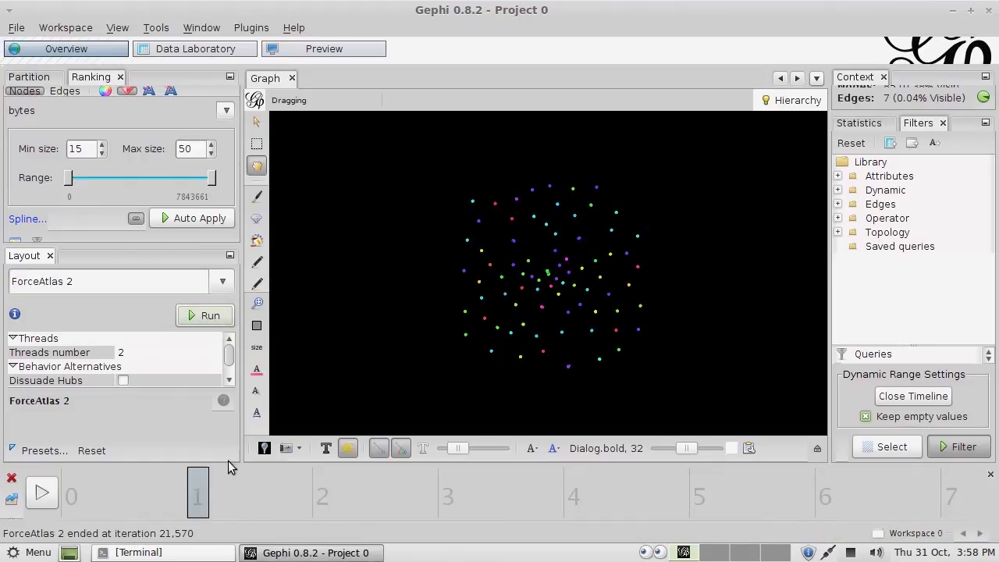
Step: Nudge the timeline window slightly forward at mark 1 and run ForceAtlas 2 again on the nodes in that interval
left_click_drag(198, 490, 201, 490)
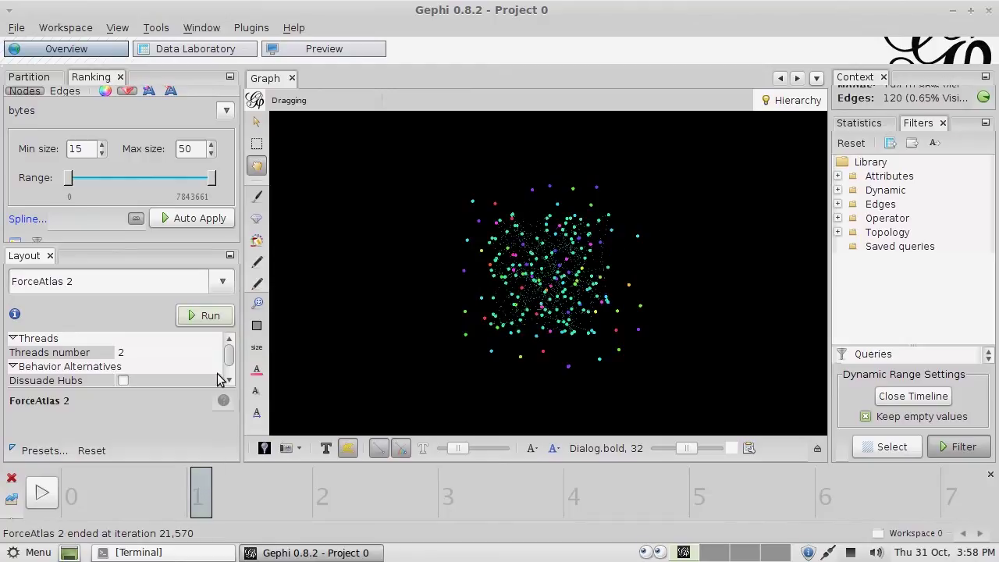
left_click(201, 313)
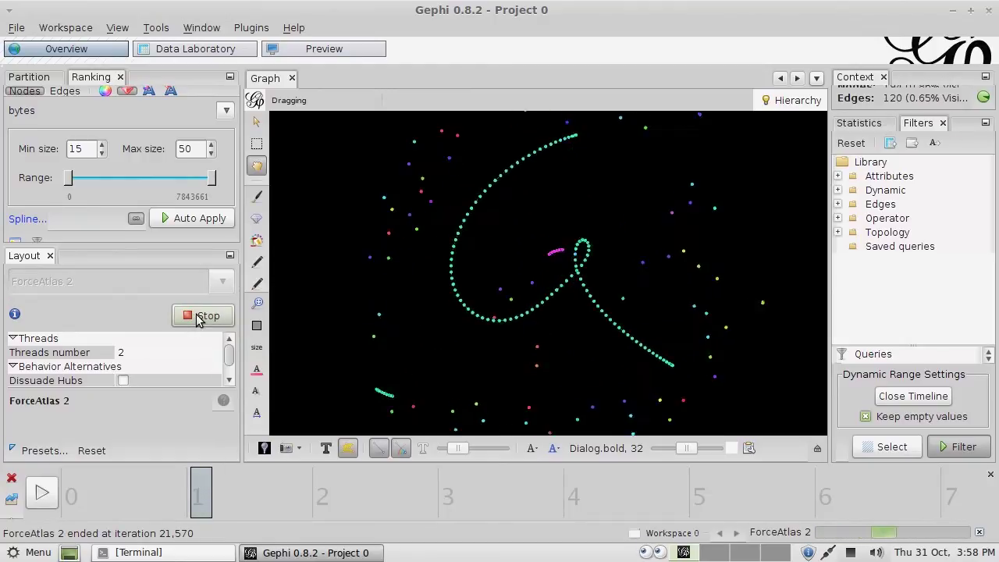
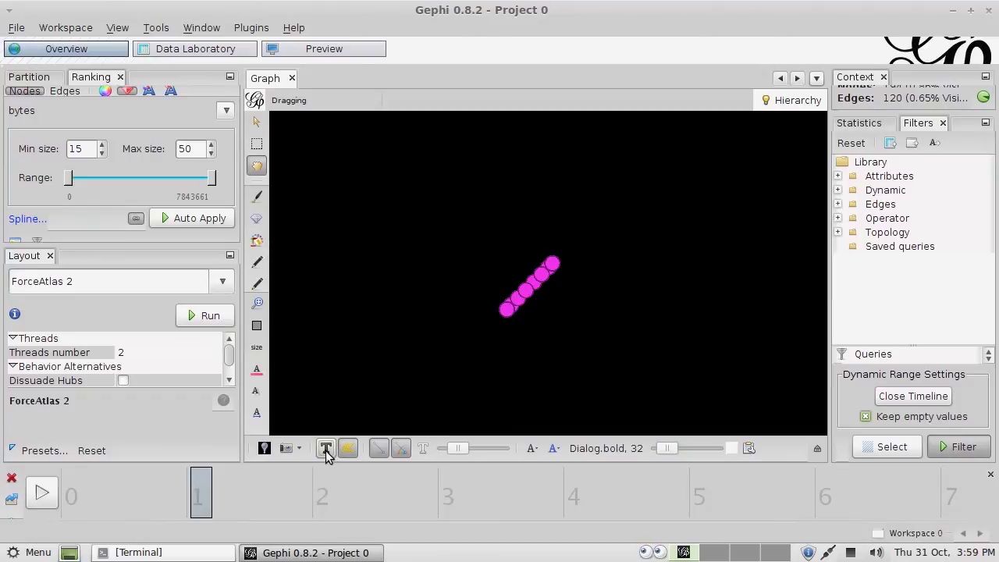
scroll(374, 345, "down", 5)
left_click_drag(426, 334, 463, 292)
scroll(473, 291, "down", 4)
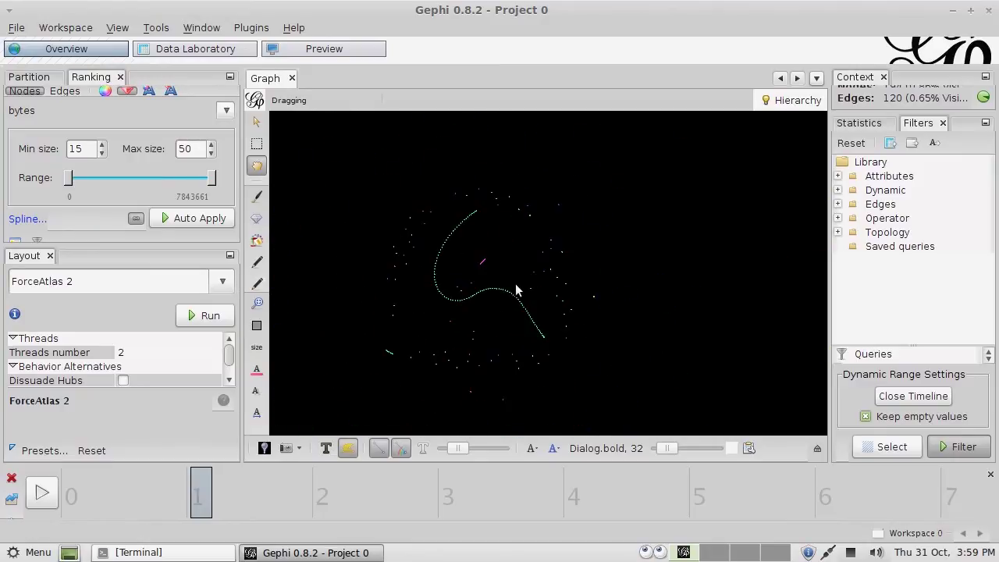
Step: Set the step size of the timeline animation to 0.05 %
left_click(15, 519)
left_click(67, 484)
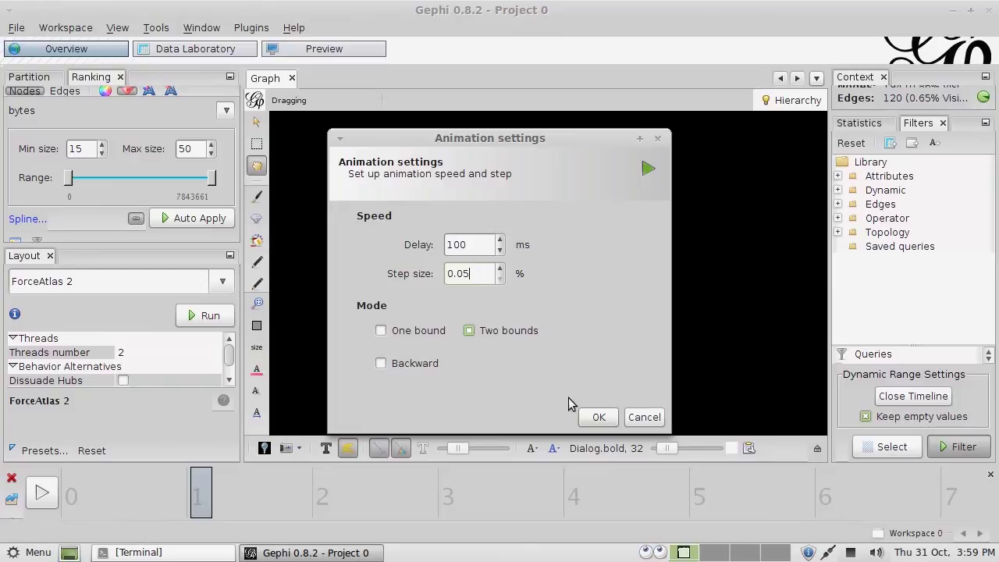
left_click(593, 417)
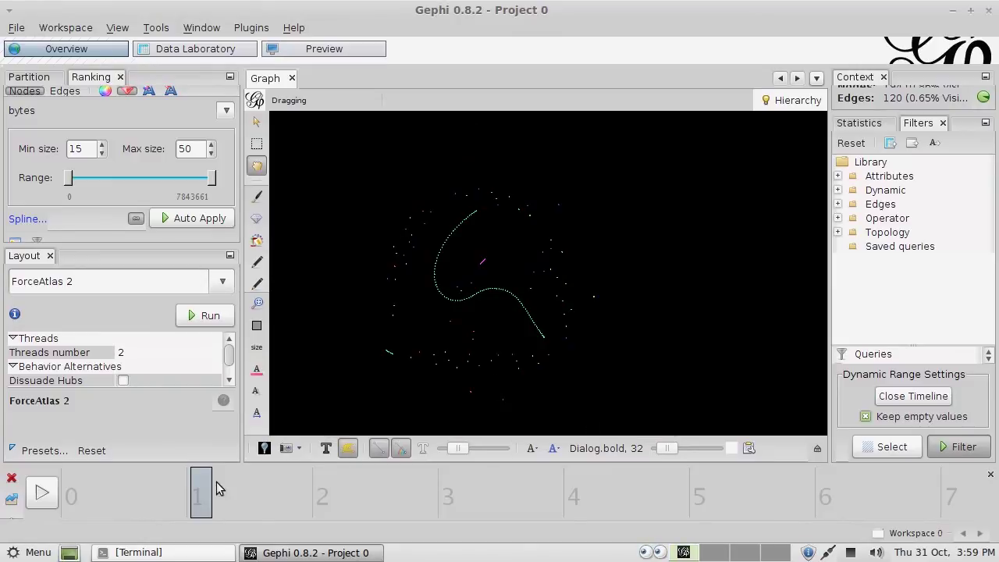
Step: Play the timeline with ForceAtlas 2 running alongside it, and stop the layout and playback around mark 2
left_click(39, 493)
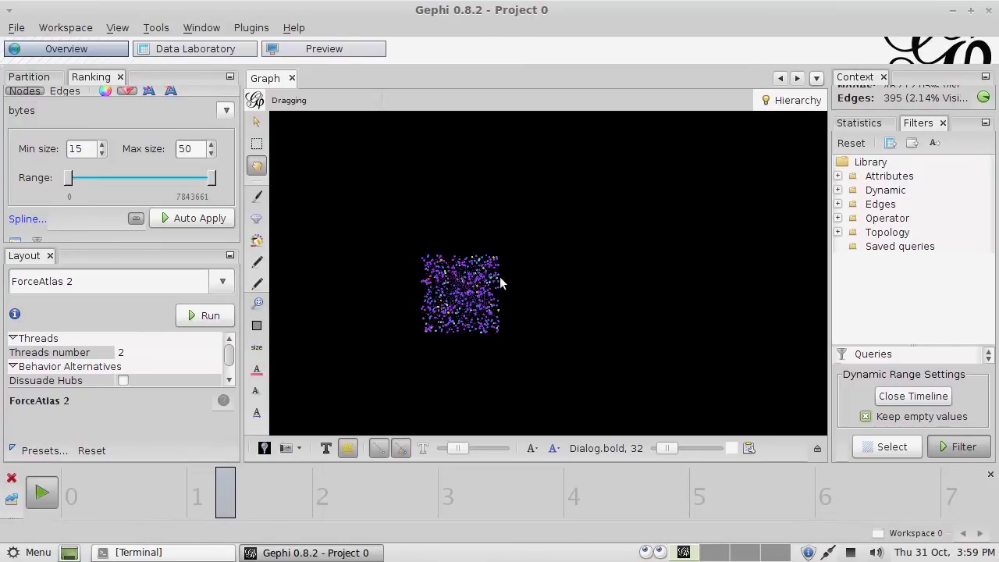
left_click(200, 316)
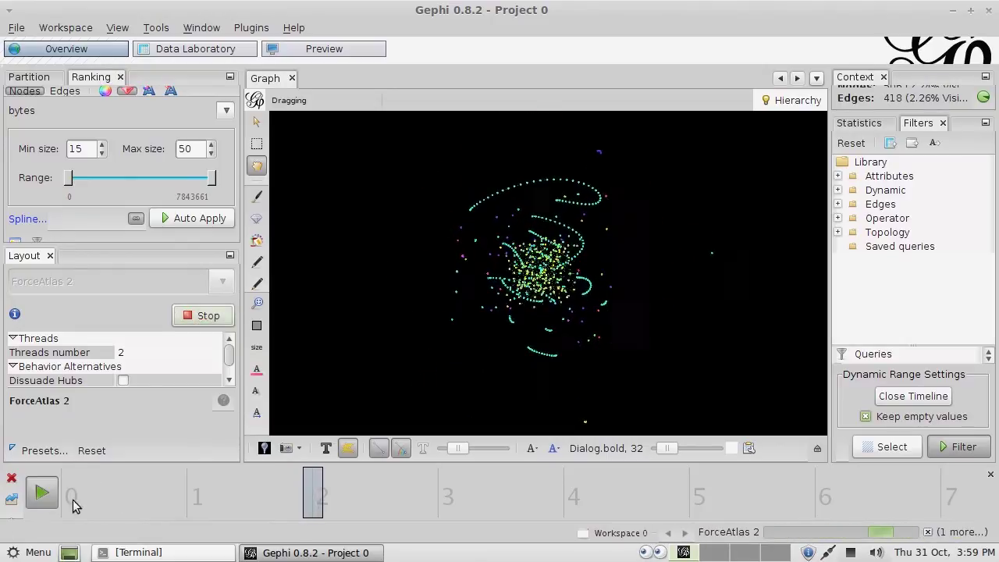
left_click(201, 315)
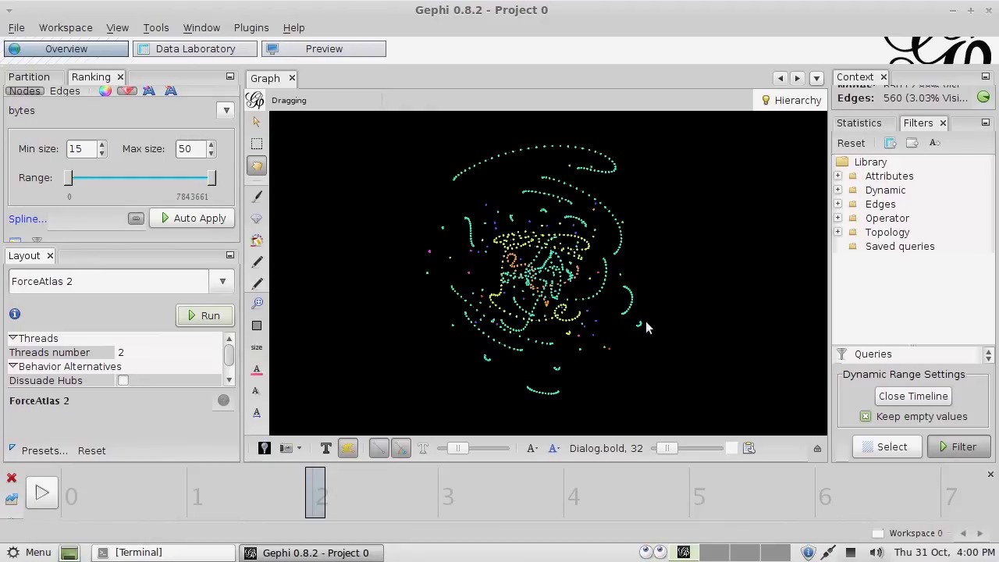
Step: Show the node labels and select a node from the outer curved chain in the data laboratory
scroll(621, 310, "up", 10)
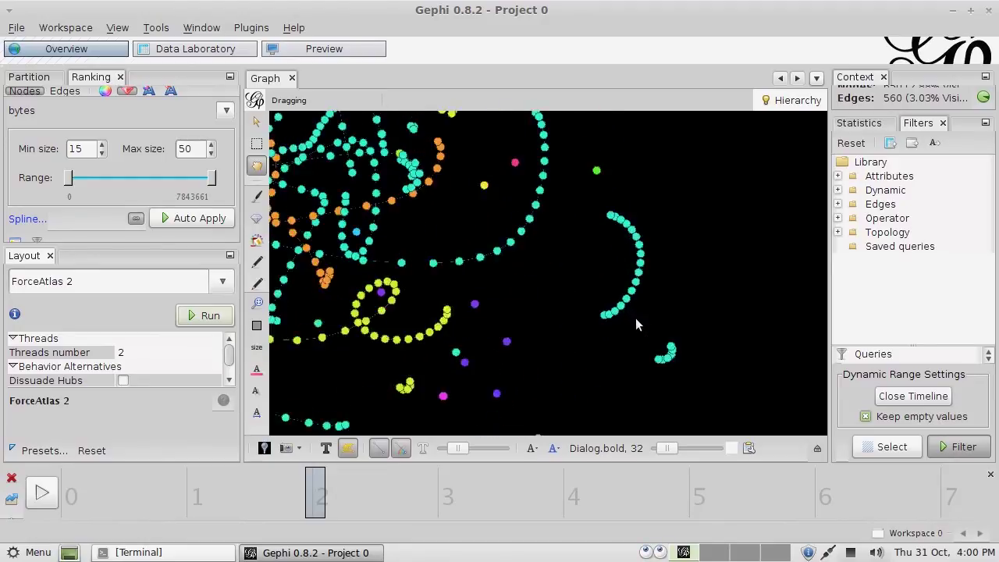
left_click(324, 448)
scroll(587, 328, "up", 4)
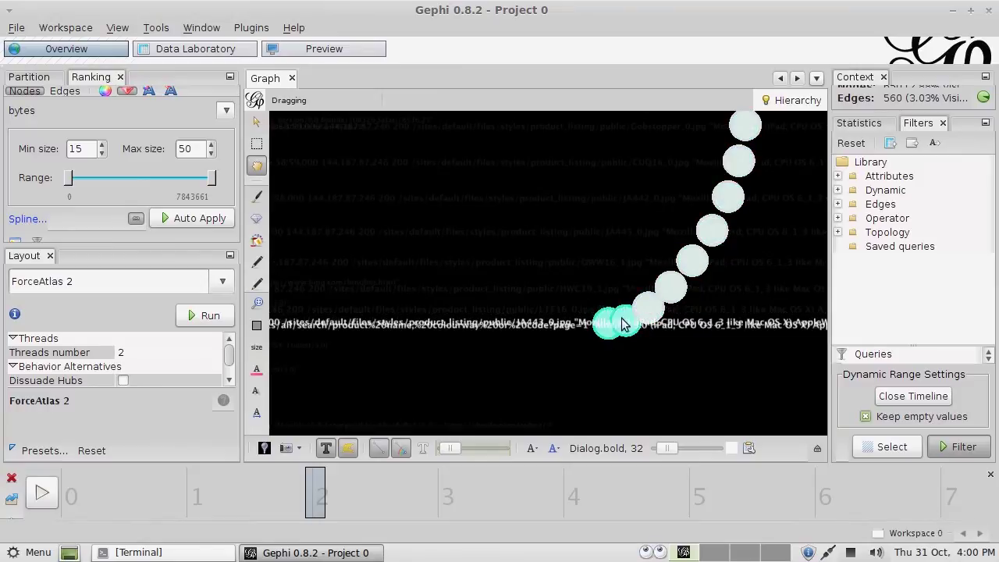
right_click(693, 264)
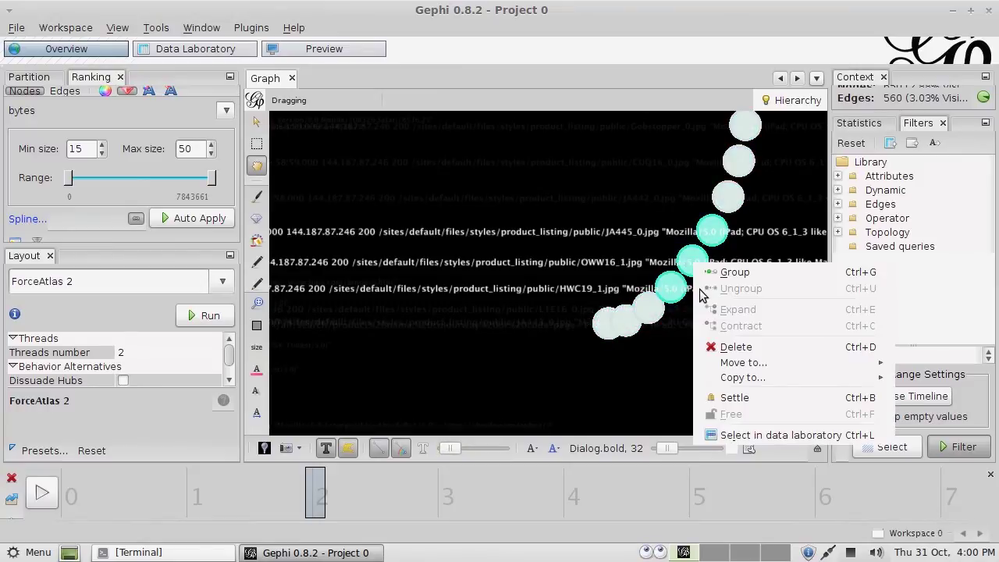
left_click(736, 435)
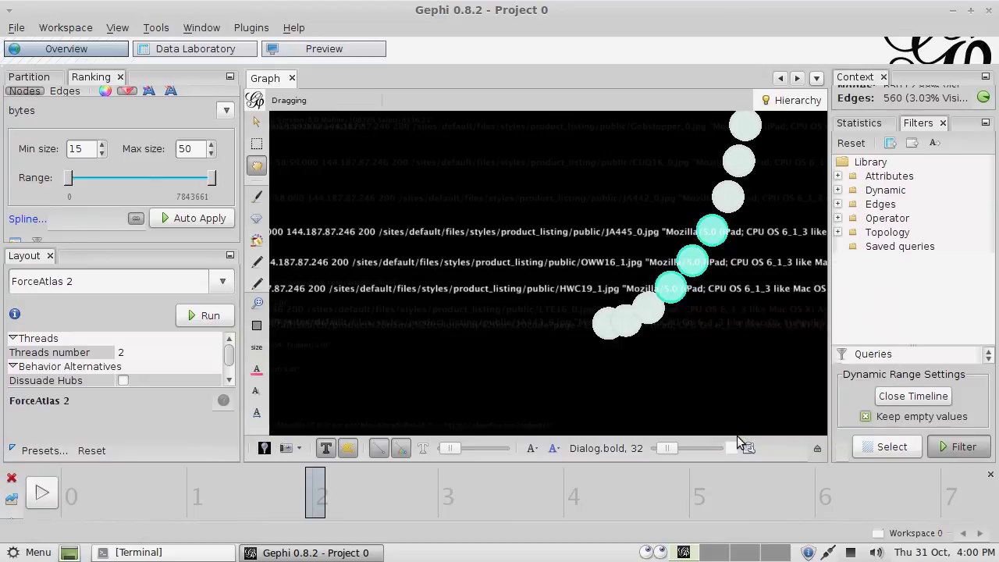
Step: Examine the selected node's row in the data laboratory, widening the clientip column to compare the client addresses
left_click(227, 50)
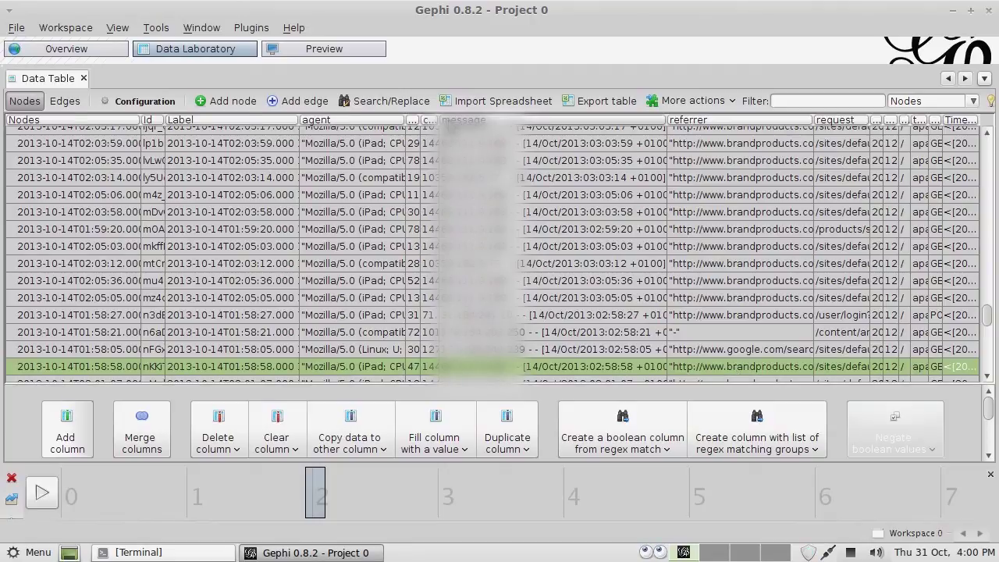
left_click_drag(440, 120, 526, 120)
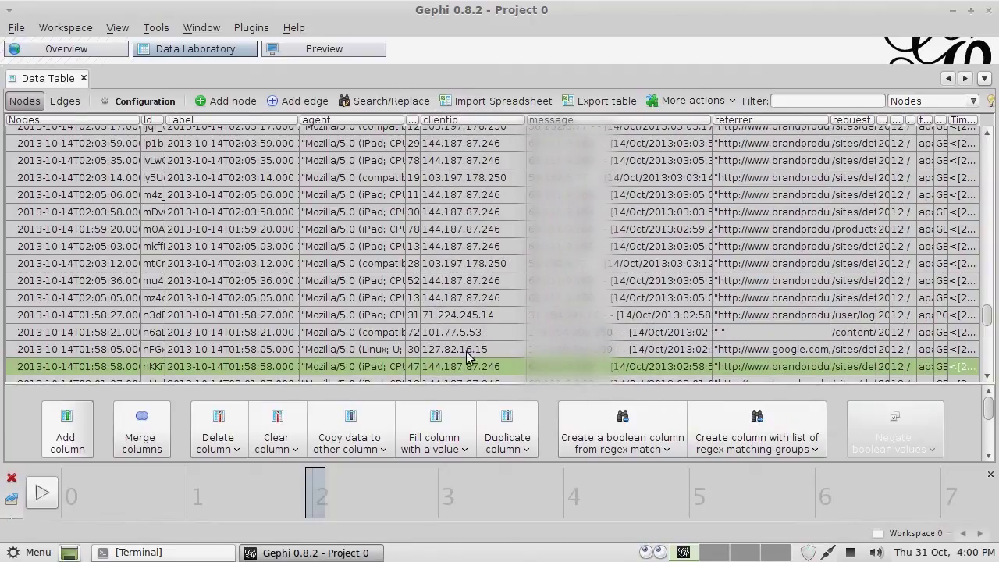
left_click_drag(510, 315, 506, 226)
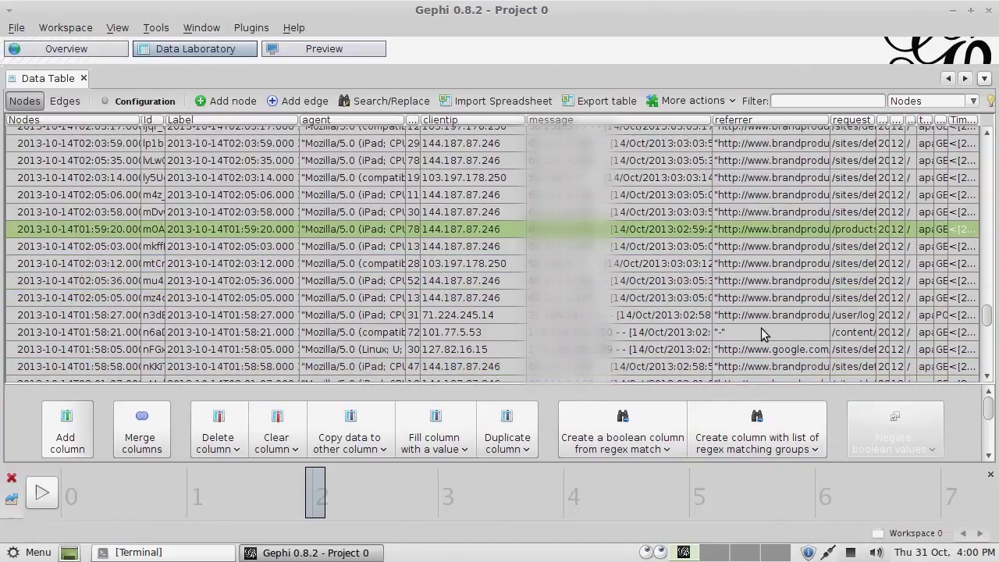
Step: Return to the graph overview and hide the node labels
left_click(66, 48)
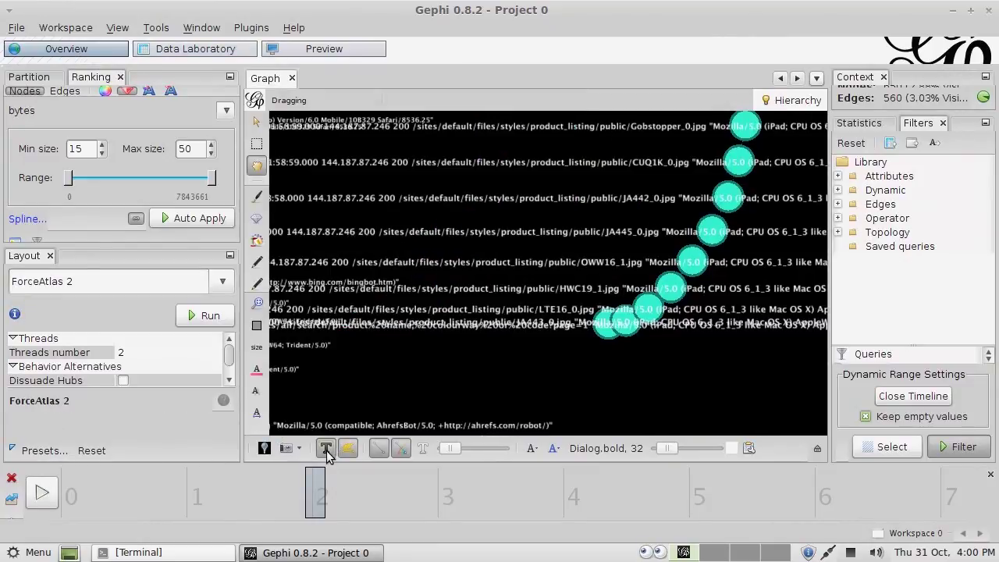
left_click(325, 447)
scroll(510, 216, "down", 5)
scroll(491, 234, "down", 5)
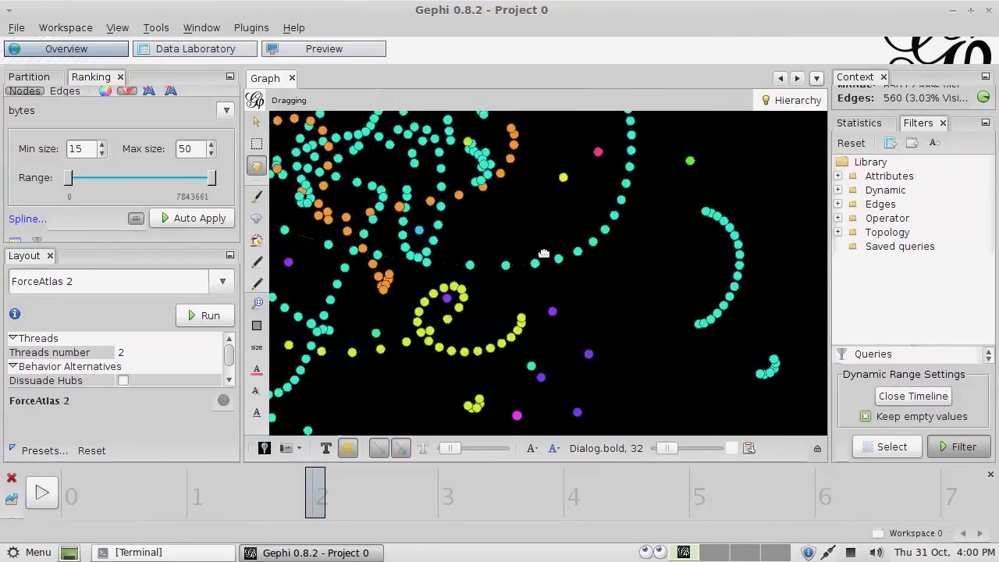
scroll(507, 252, "down", 3)
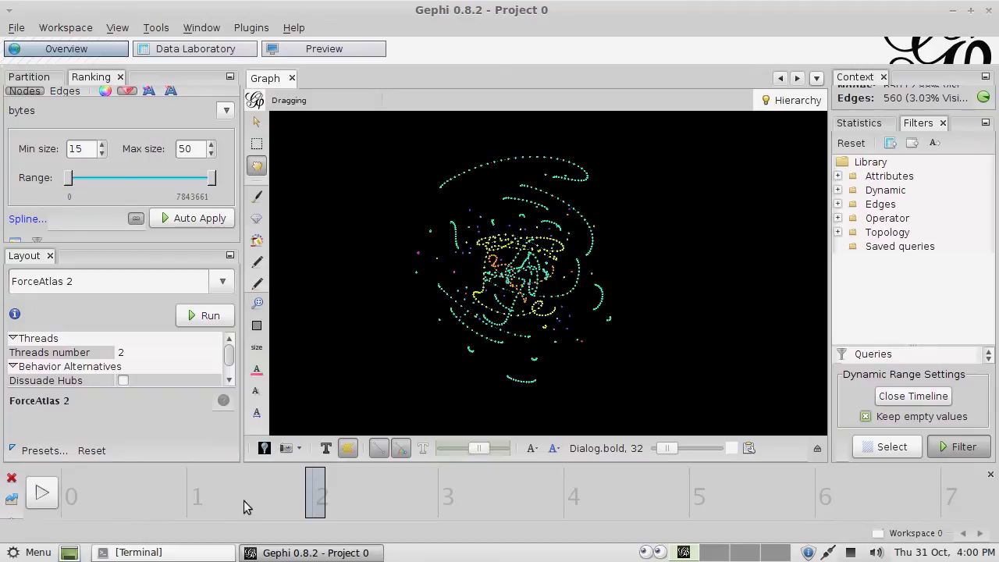
Step: Resume timeline playback from mark 2 with ForceAtlas 2 running, and stop both shortly before mark 3
left_click(43, 493)
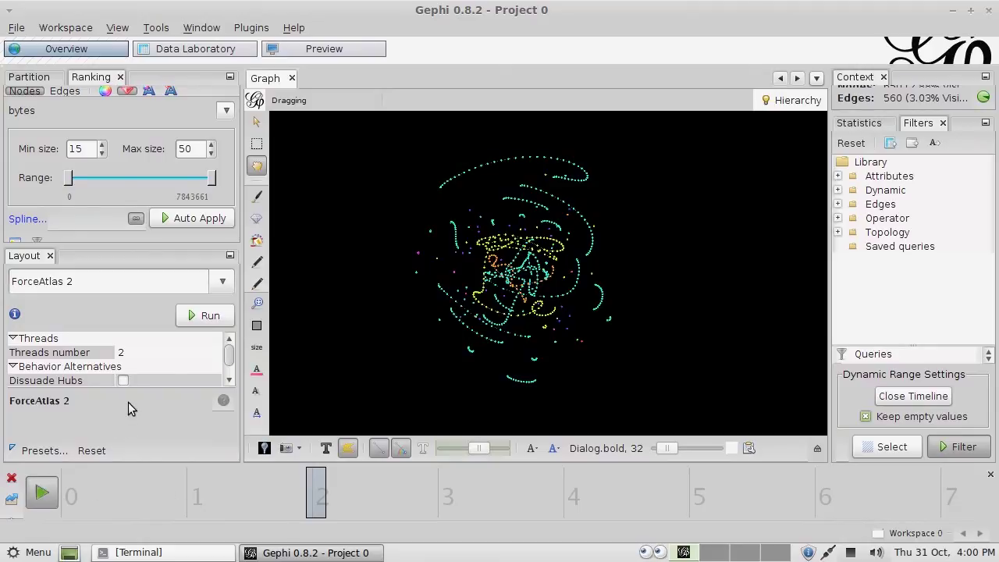
left_click(204, 315)
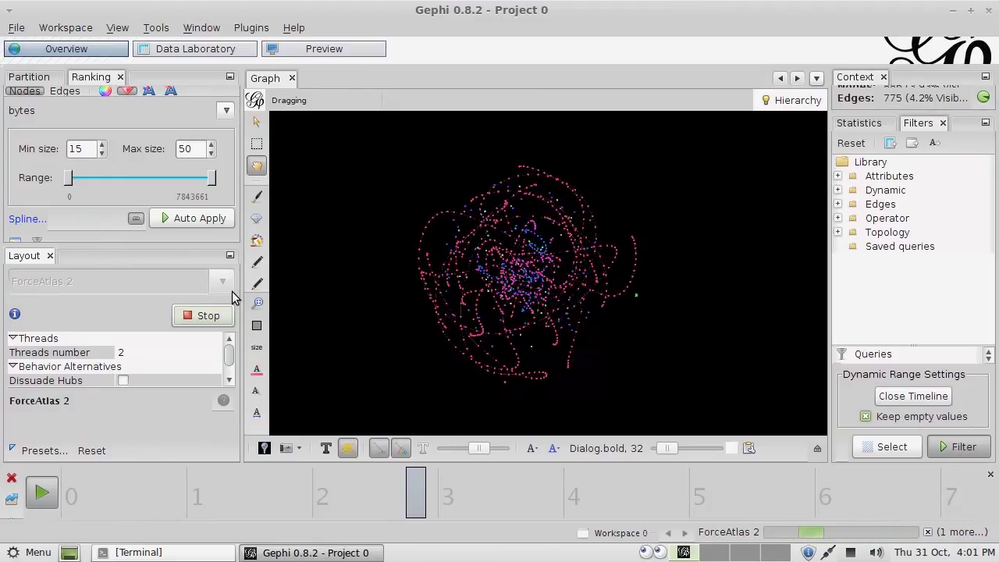
left_click(203, 318)
left_click(42, 492)
Step: Move the timeline window to mark 7, run ForceAtlas 2 while the timeline plays, and stop the layout
left_click_drag(427, 503, 970, 513)
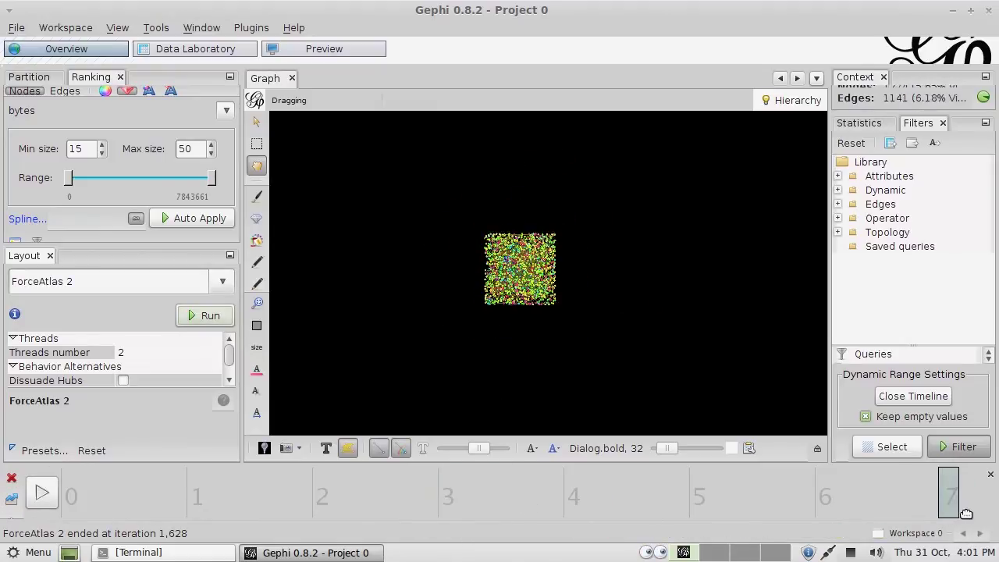
left_click(203, 315)
left_click(41, 491)
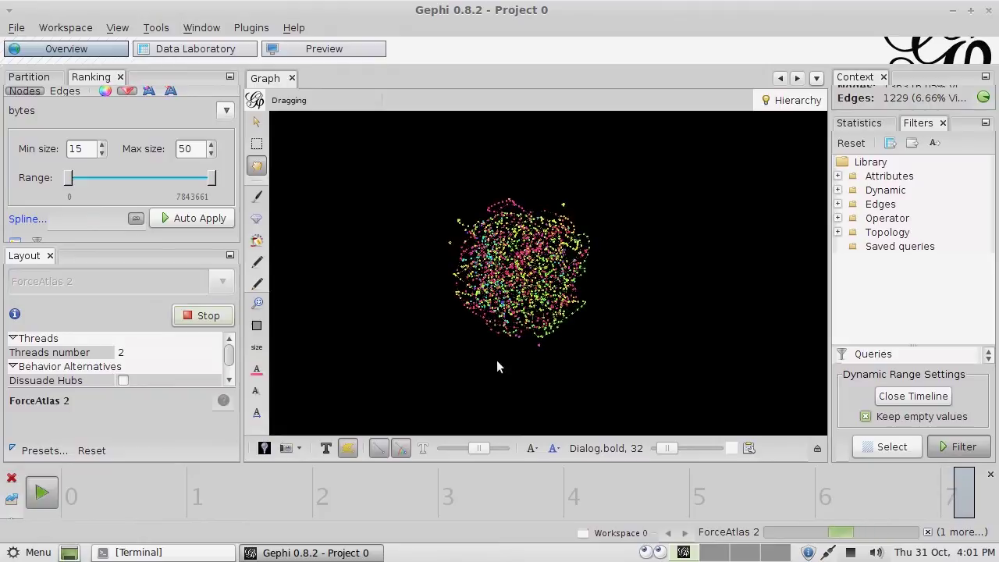
left_click(207, 317)
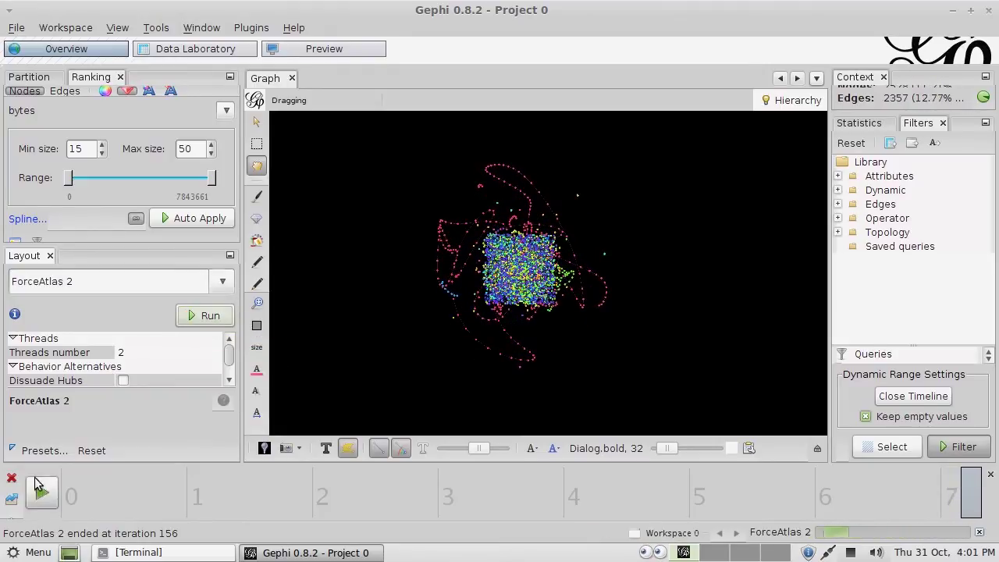
Step: Switch the layout to YifanHu's Multilevel and run it on the nodes in the last timeline interval
left_click(224, 283)
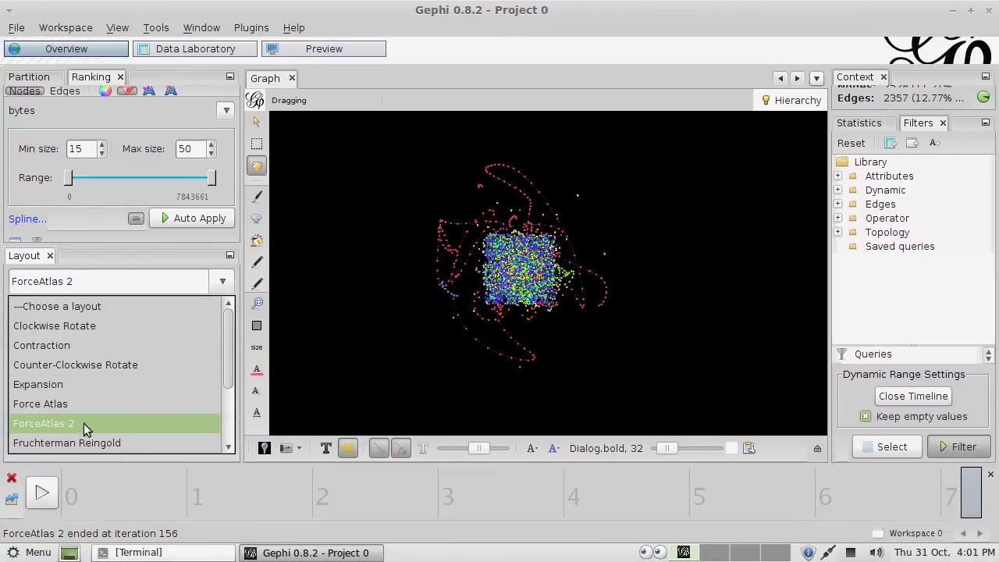
scroll(92, 442, "down", 2)
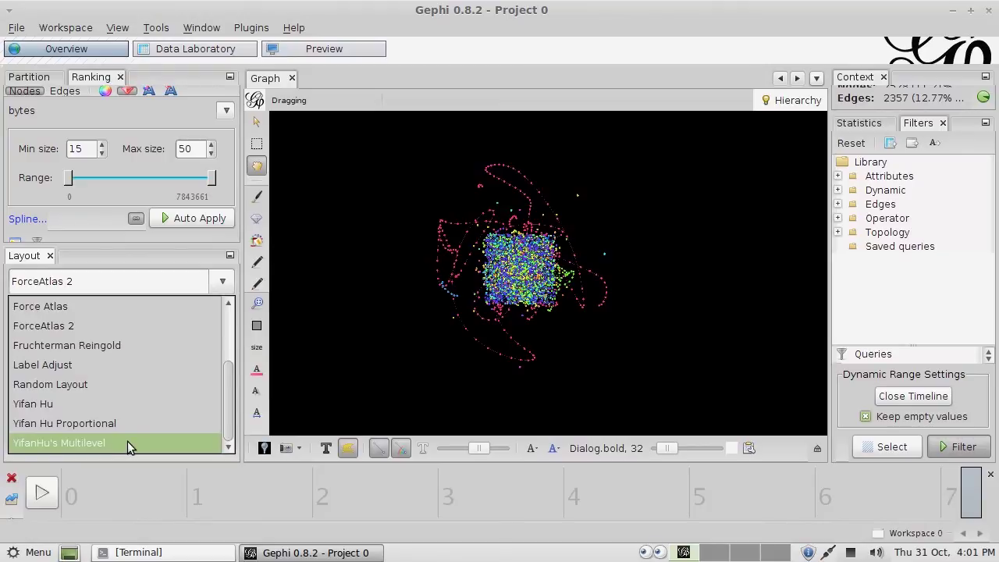
left_click(127, 443)
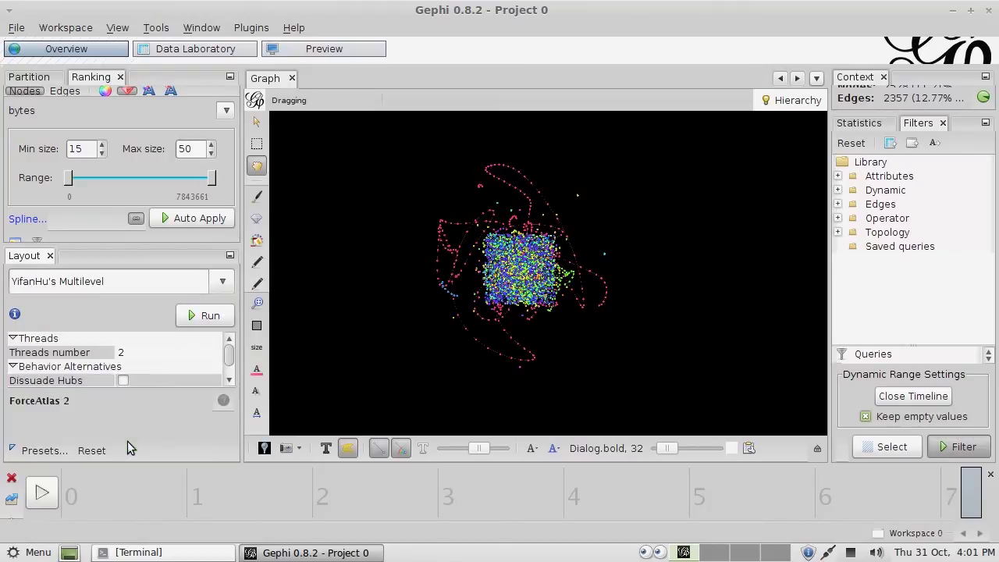
left_click(221, 316)
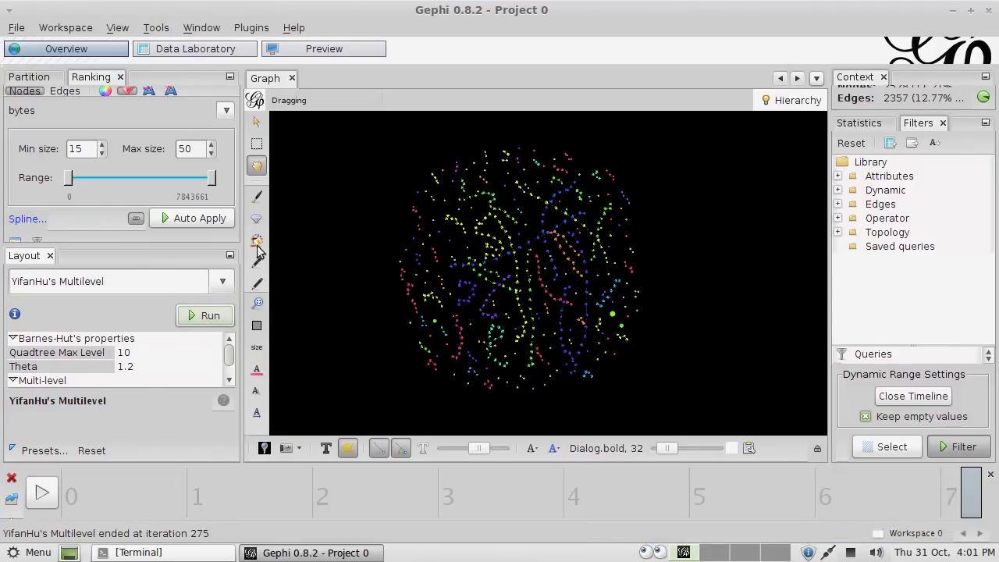
Step: Switch the layout to ForceAtlas 2, run it until the node chains spread into separate paths, and stop it
left_click(223, 281)
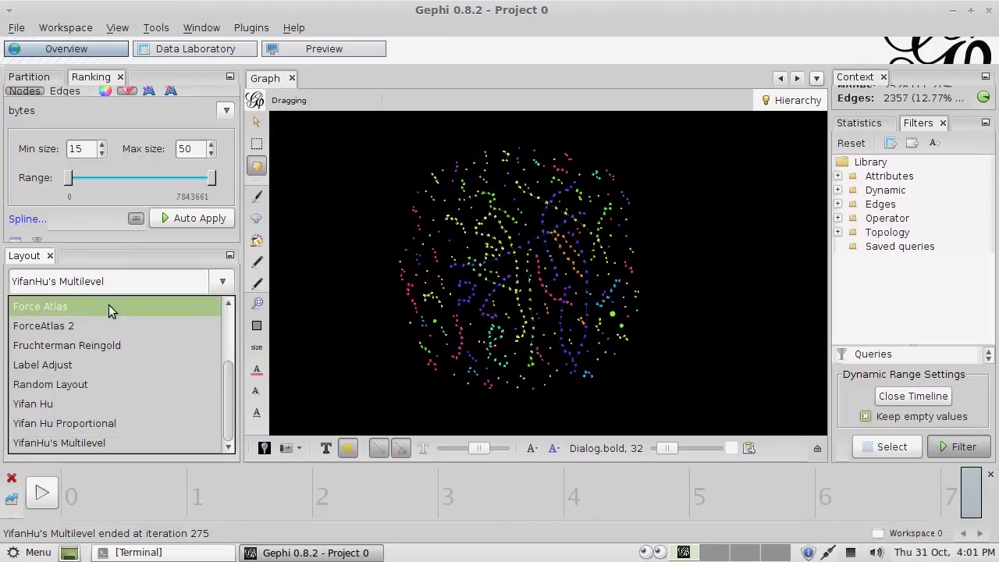
left_click(96, 326)
left_click(217, 316)
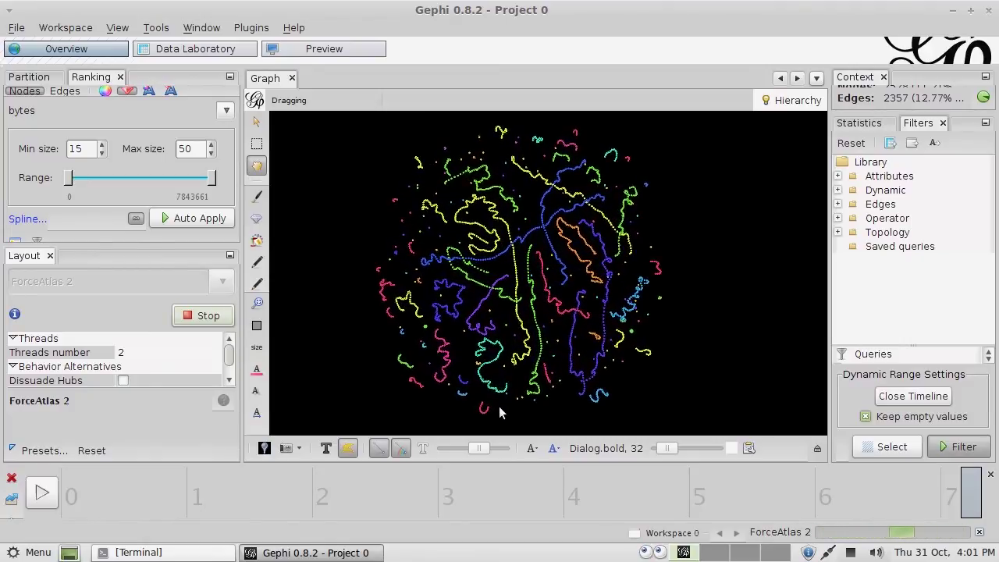
left_click(191, 314)
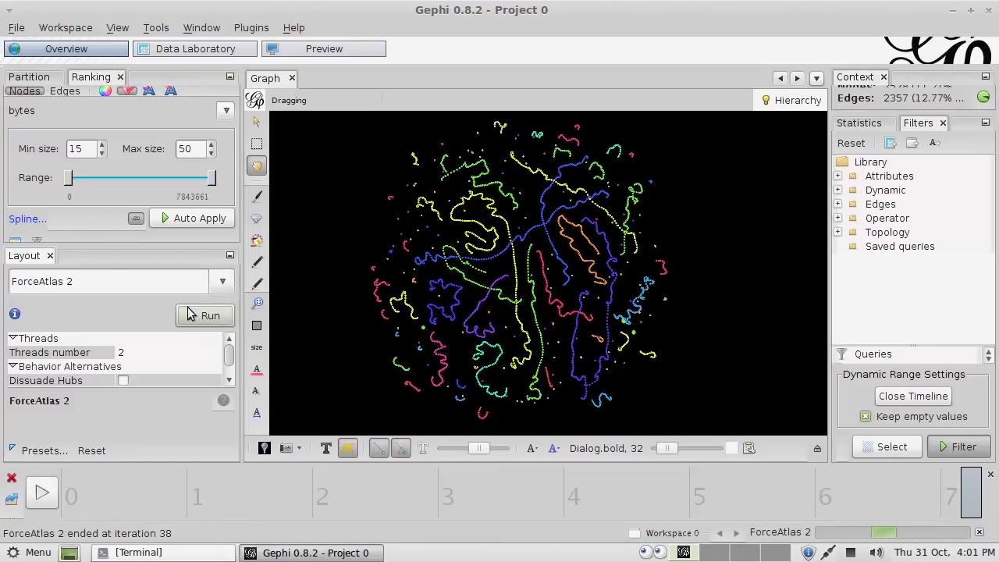
Step: Render the graph in the preview view and set its background colour to black
left_click(360, 48)
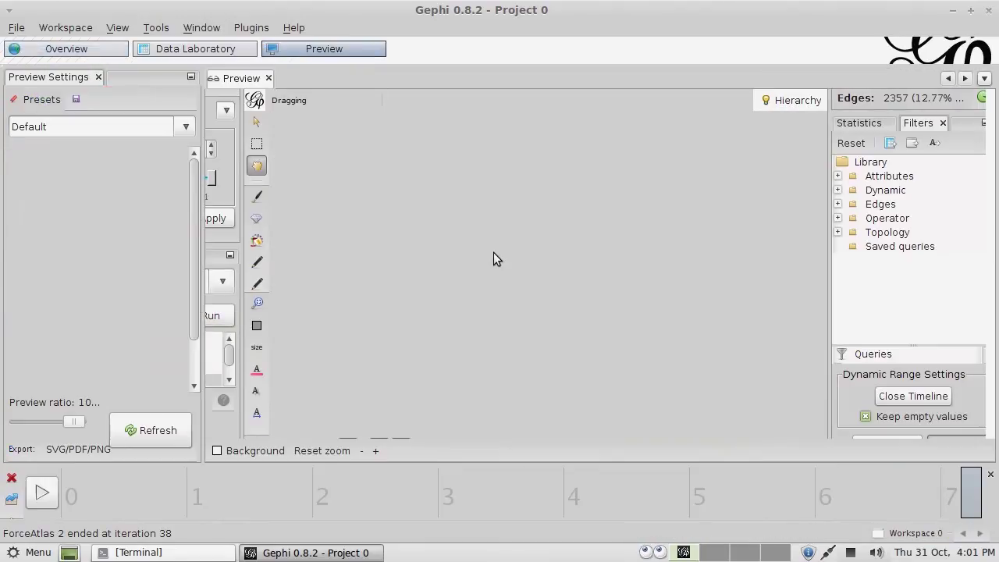
left_click(156, 430)
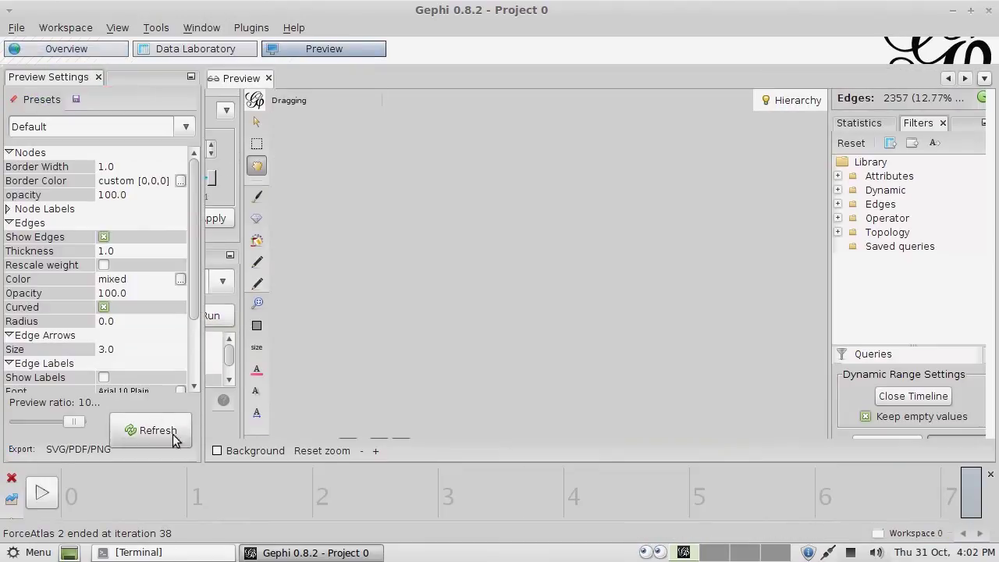
left_click(228, 452)
left_click_drag(576, 136, 574, 382)
left_click(696, 429)
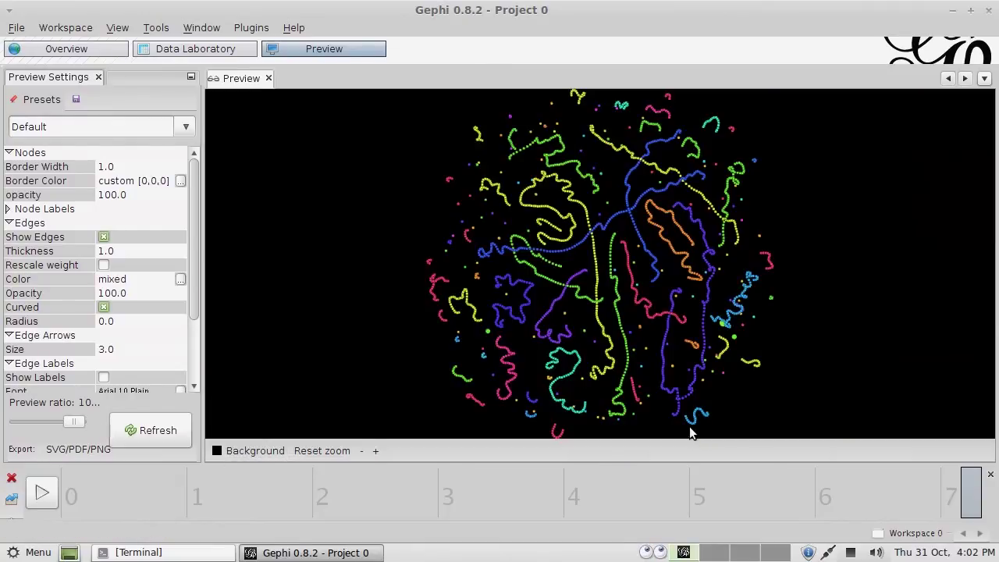
Step: Set the preview's edge thickness to 5.0 and inspect the rendered visitor paths
left_click(113, 253)
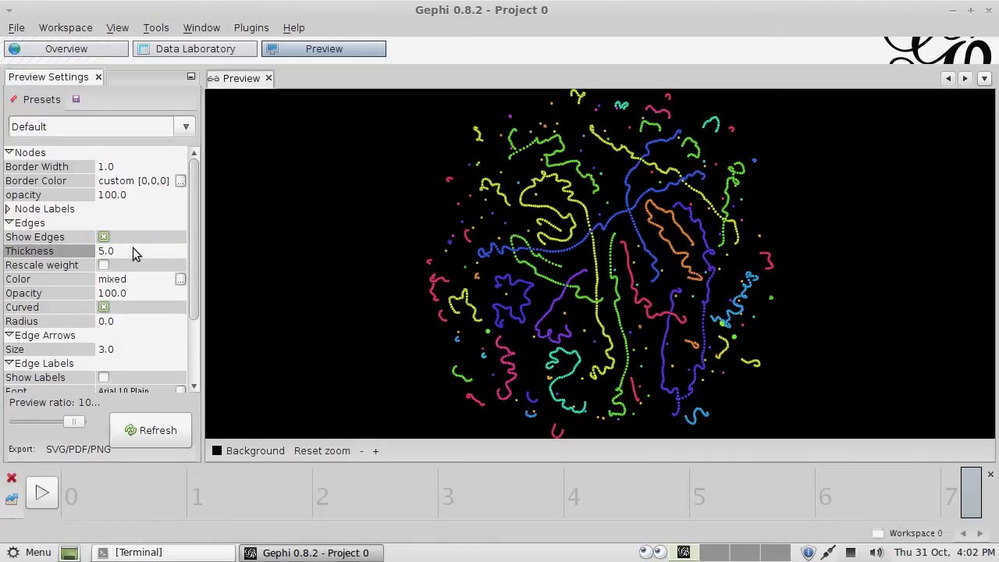
scroll(607, 285, "down", 3)
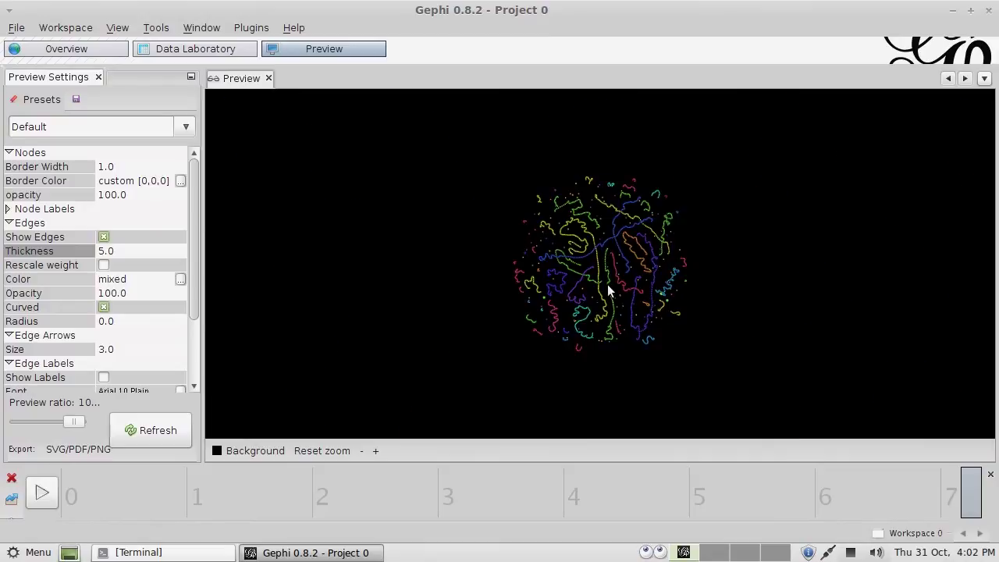
scroll(607, 286, "up", 8)
scroll(607, 286, "down", 2)
scroll(607, 289, "down", 2)
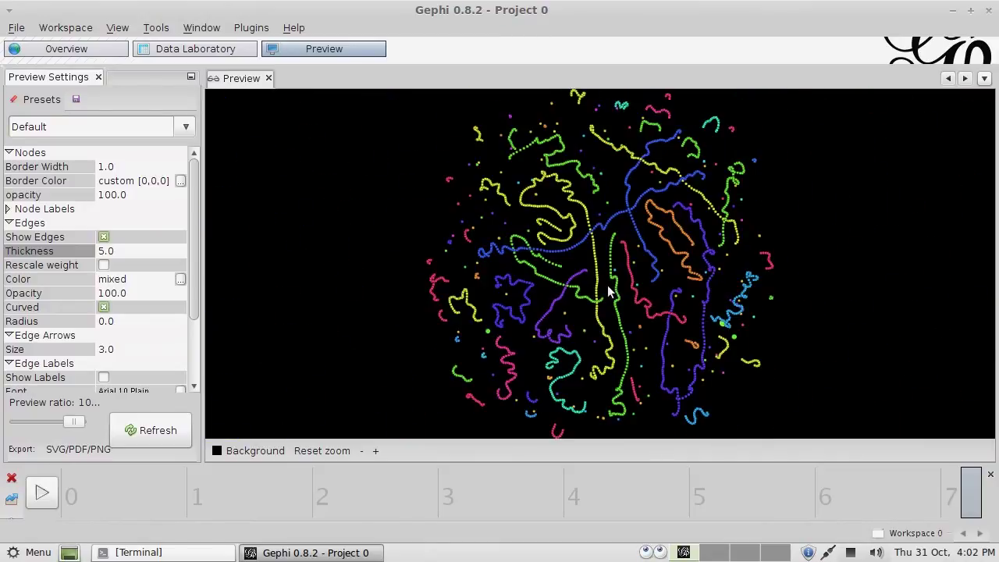
Step: Export the preview as a PNG file named Untitled.png in the home folder
left_click(67, 451)
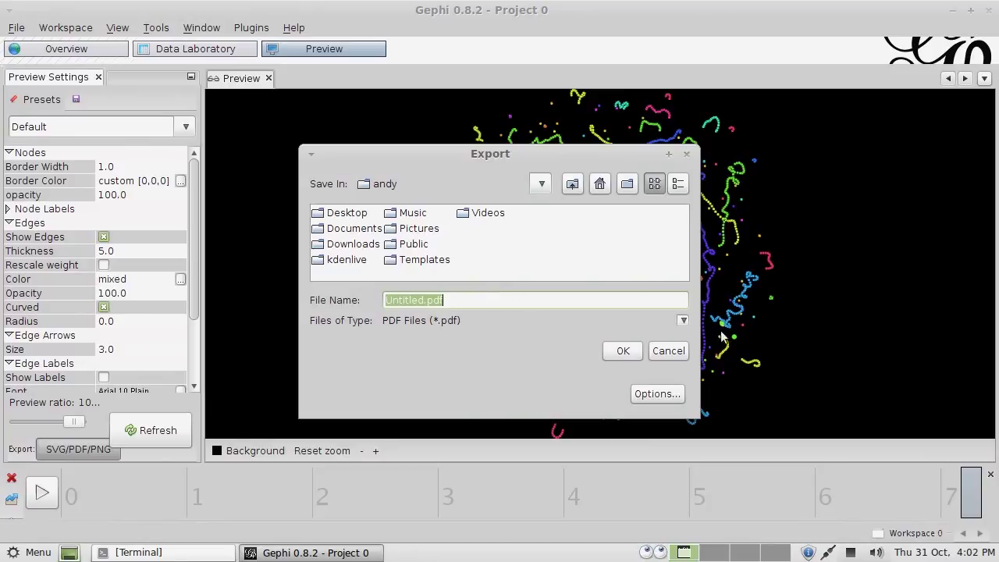
left_click(683, 320)
left_click(498, 343)
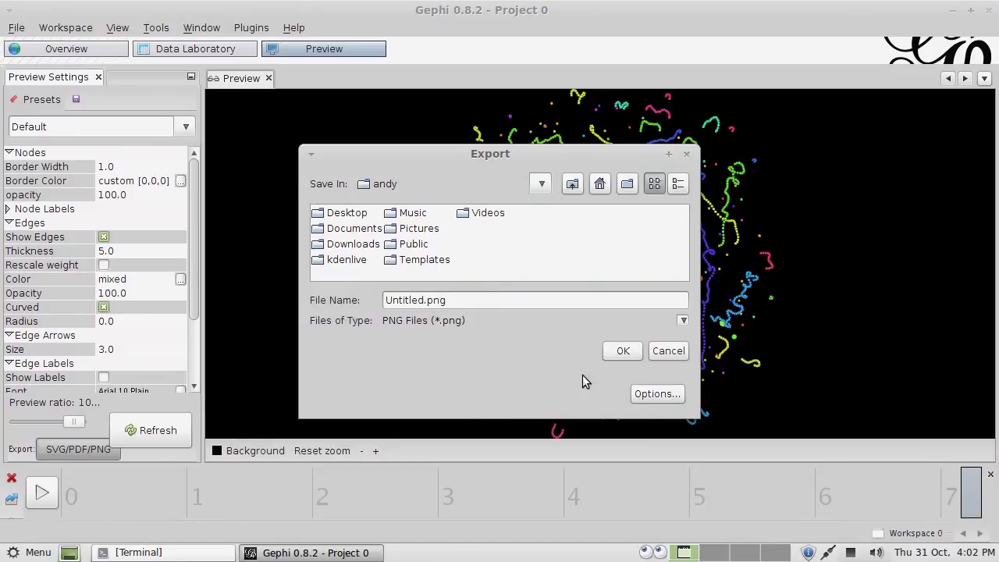
left_click(629, 351)
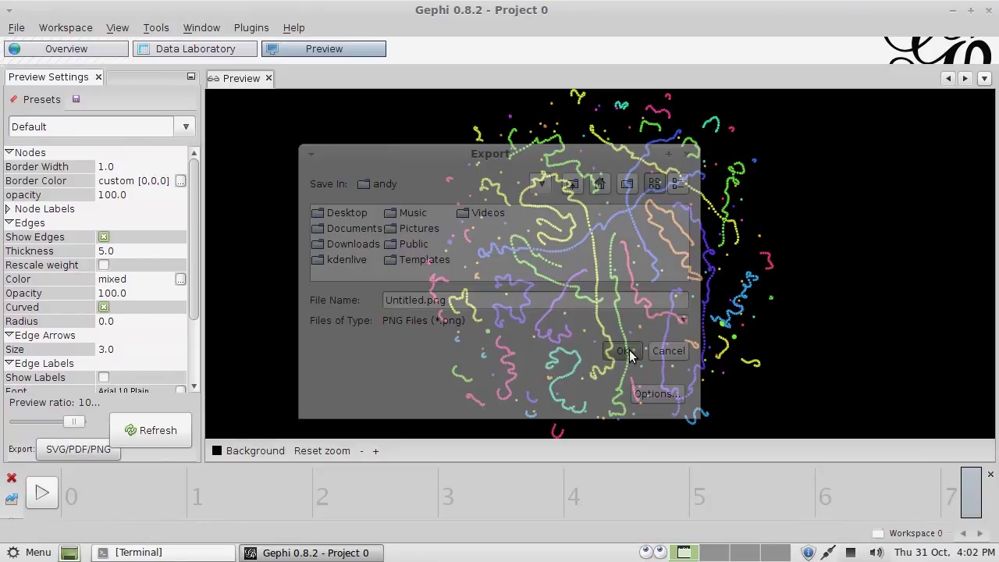